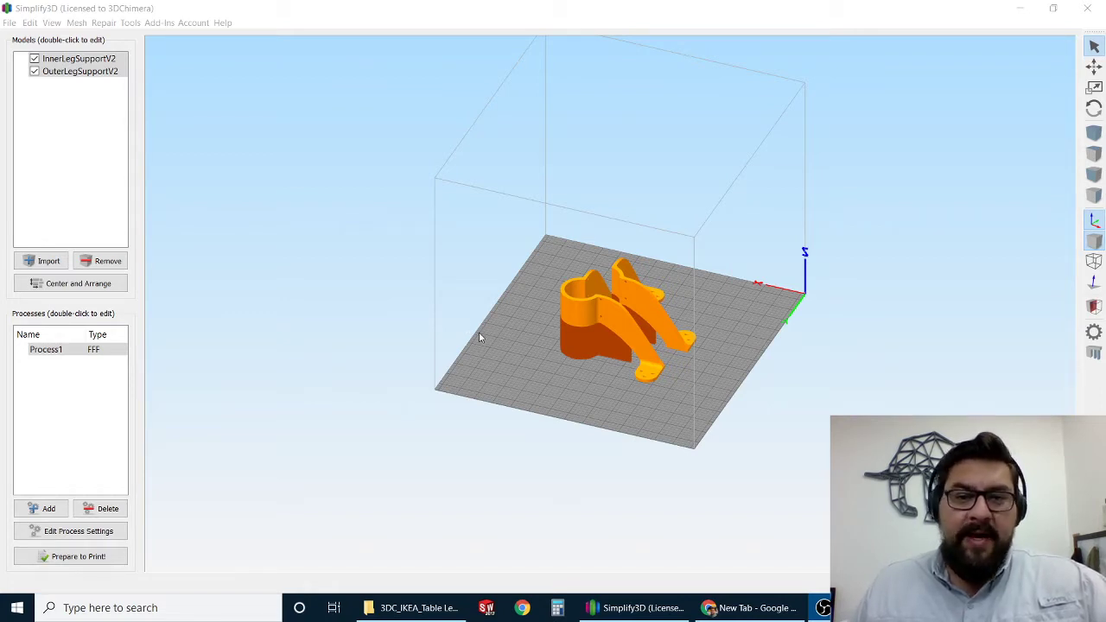
# Step: Slice the InnerLegSupportV2 and OuterLegSupportV2 models with Process1 and open the toolpath preview
pyautogui.moveTo(543, 291); pyautogui.dragTo(442, 223, button='right')
pyautogui.moveTo(524, 329); pyautogui.dragTo(576, 376, button='right')
pyautogui.scroll(2, 549, 408)
pyautogui.scroll(2, 570, 377)
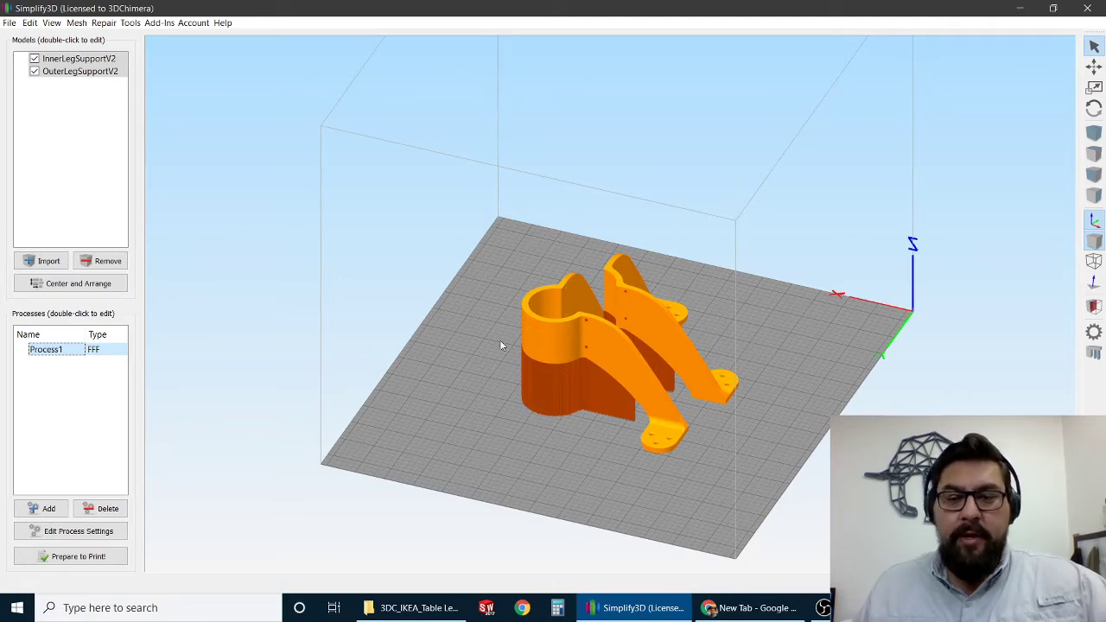
pyautogui.moveTo(704, 354); pyautogui.dragTo(741, 391, button='right')
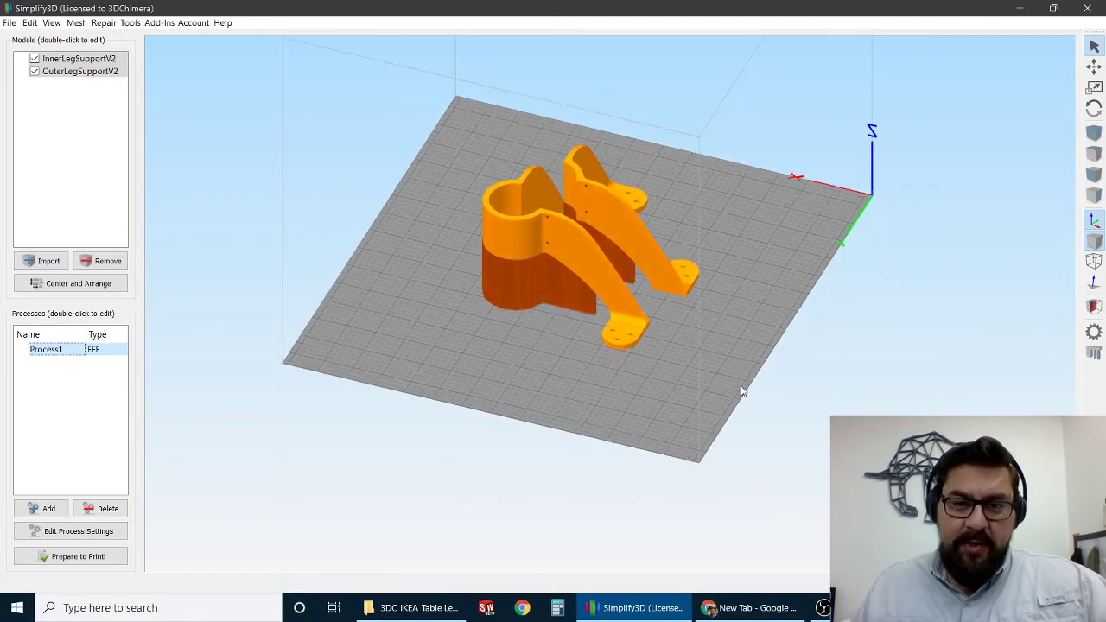
pyautogui.moveTo(741, 391); pyautogui.dragTo(530, 152)
pyautogui.moveTo(632, 407); pyautogui.dragTo(702, 346)
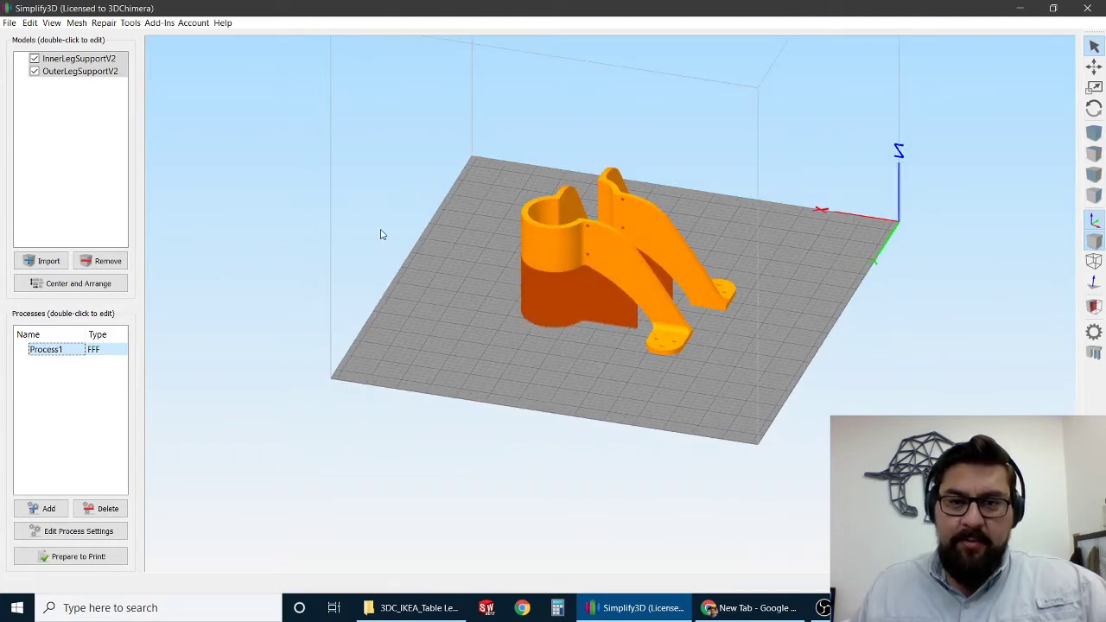
pyautogui.moveTo(380, 234); pyautogui.dragTo(325, 269, button='right')
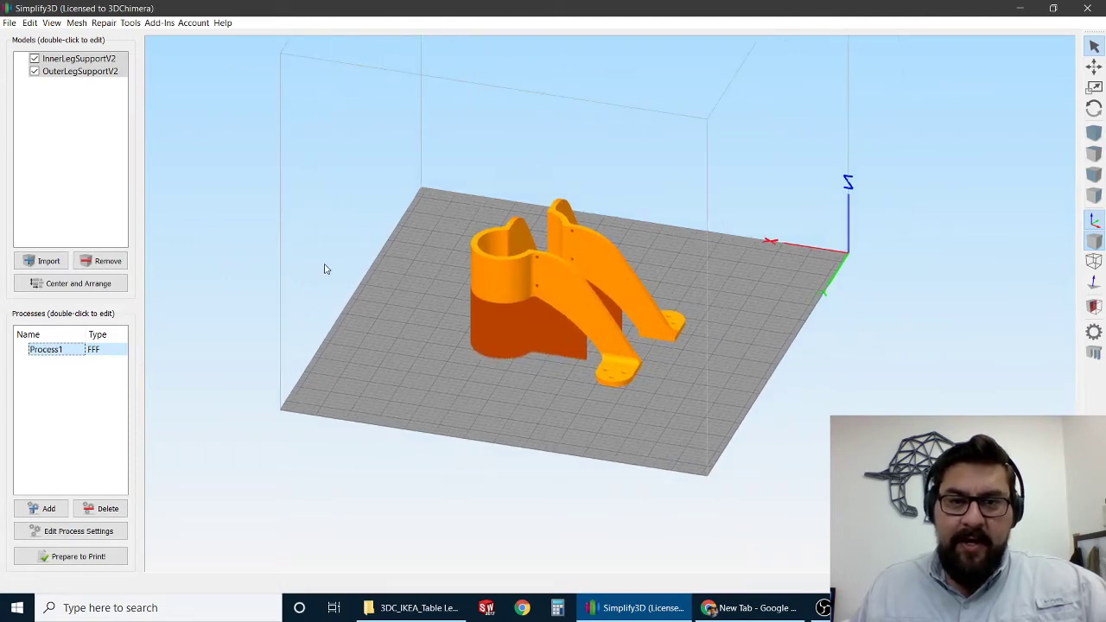
pyautogui.click(79, 558)
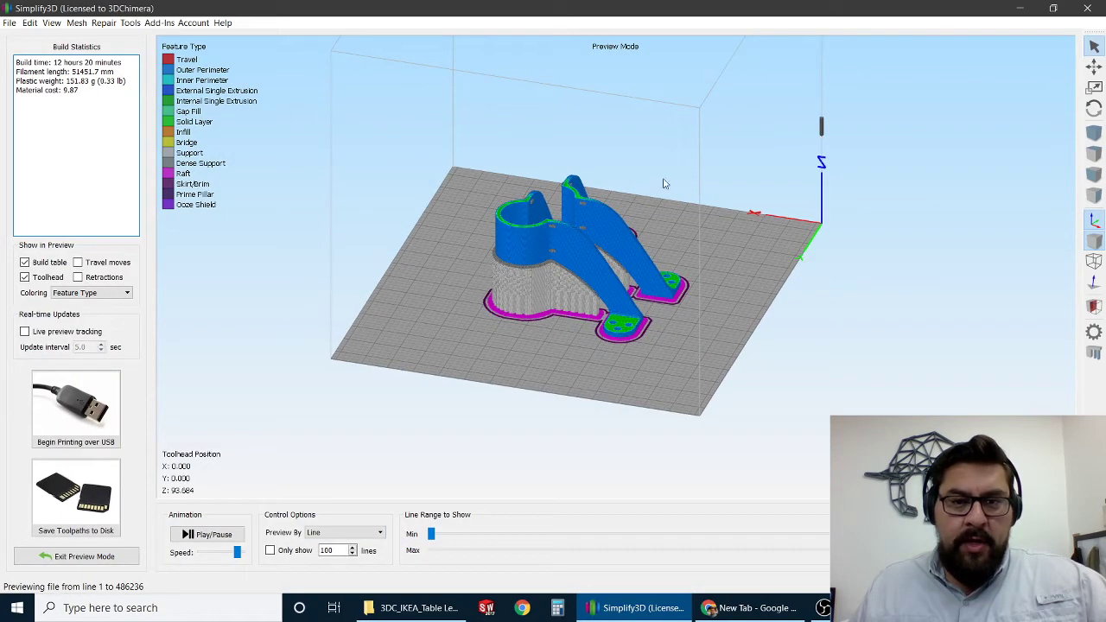
# Step: Save the toolpaths to disk as LegSupports_FirstPrint.gcode in the FactoryFile_vs_GCode folder on the Desktop
pyautogui.click(69, 510)
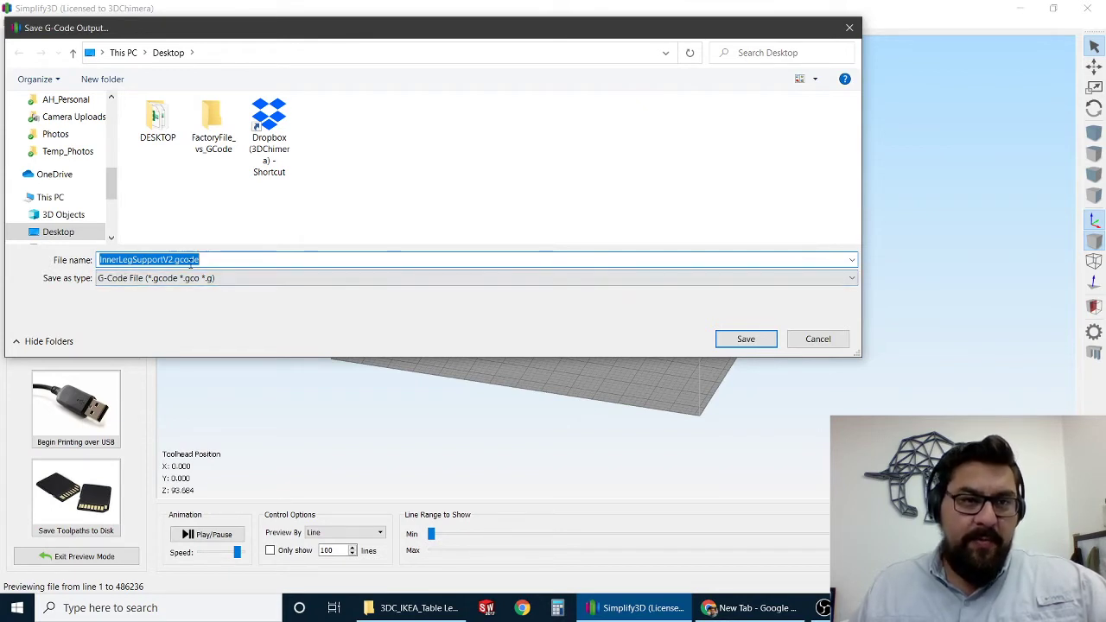
pyautogui.doubleClick(227, 151)
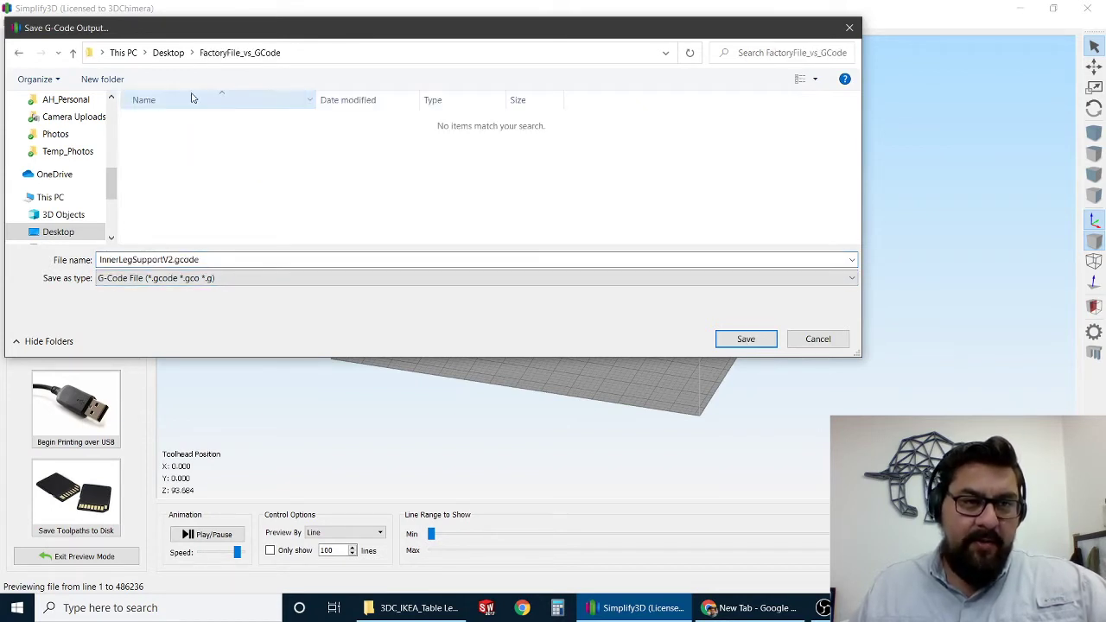
pyautogui.click(173, 260)
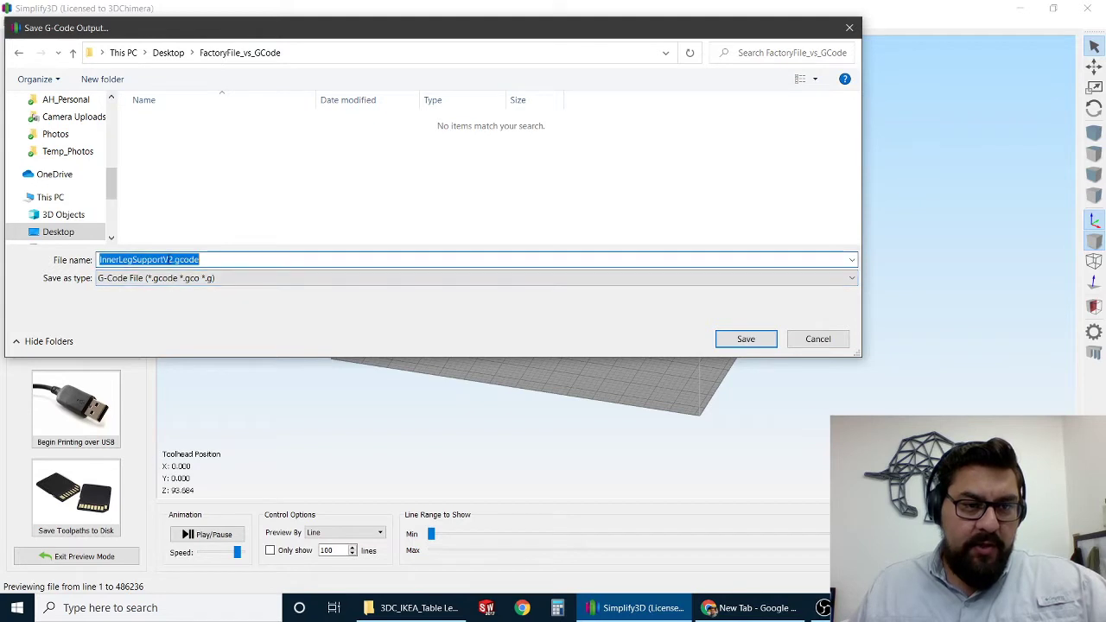
pyautogui.click(172, 259)
pyautogui.moveTo(173, 259); pyautogui.dragTo(98, 259)
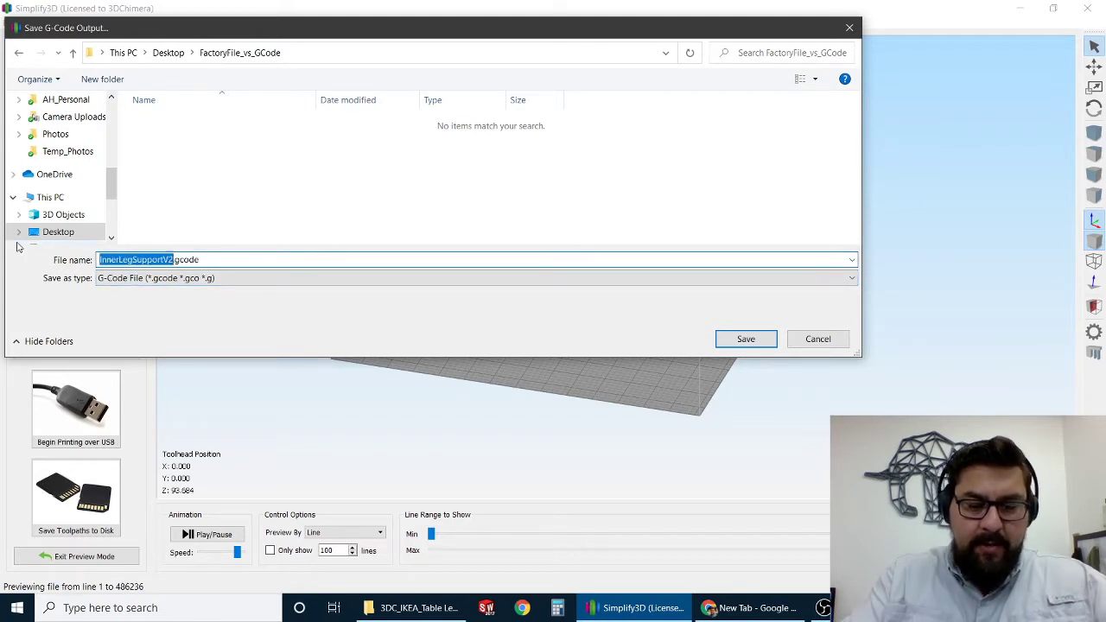
pyautogui.write('LegSupport')
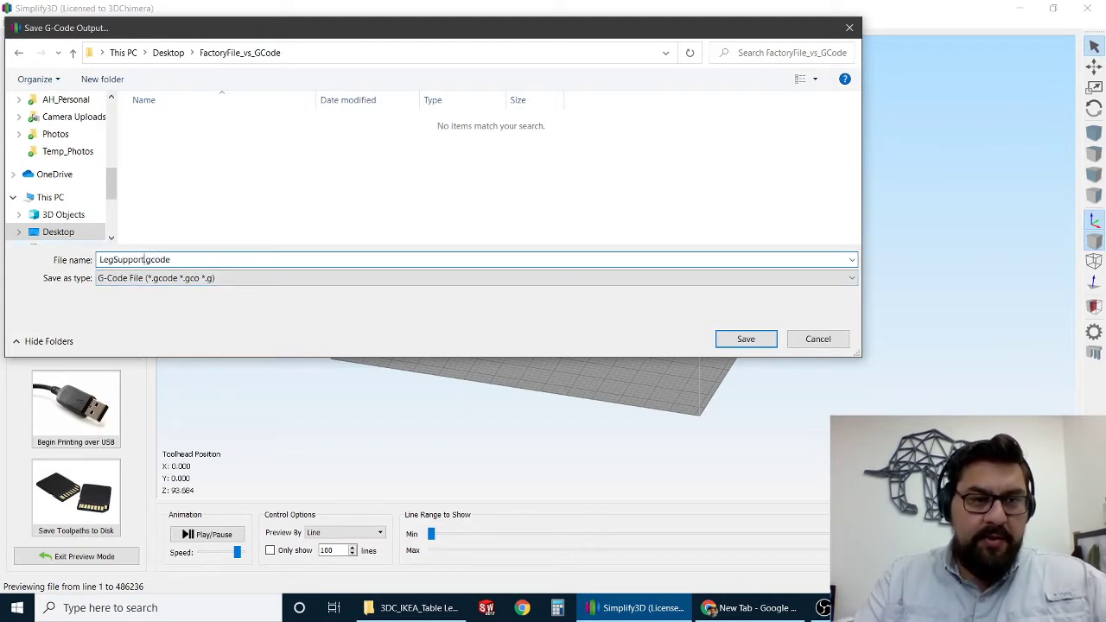
pyautogui.write('s_First')
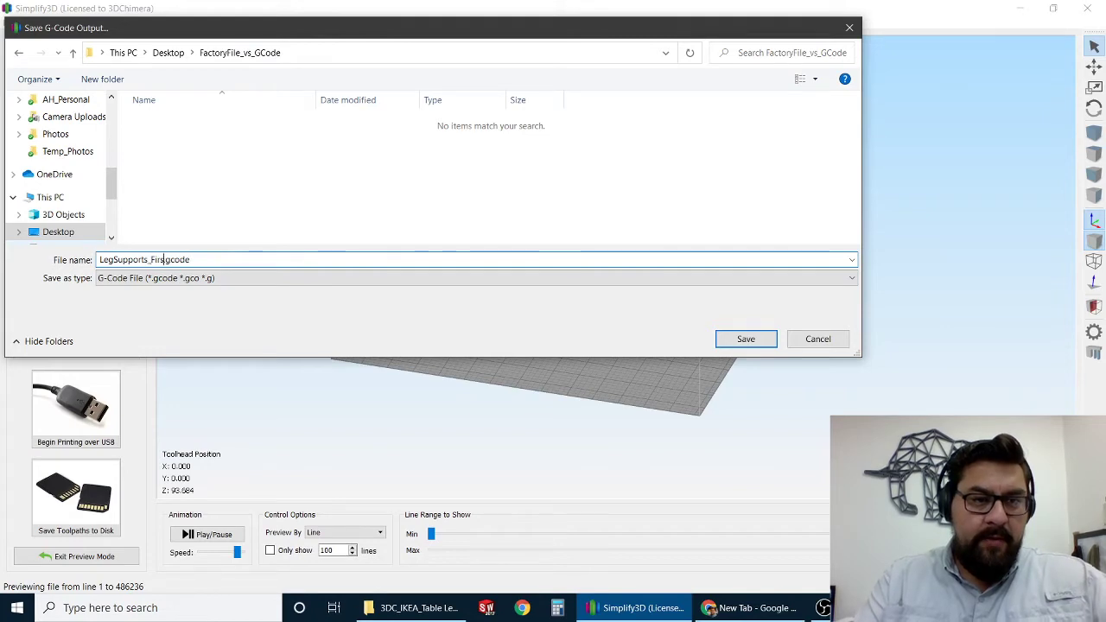
pyautogui.write('Print')
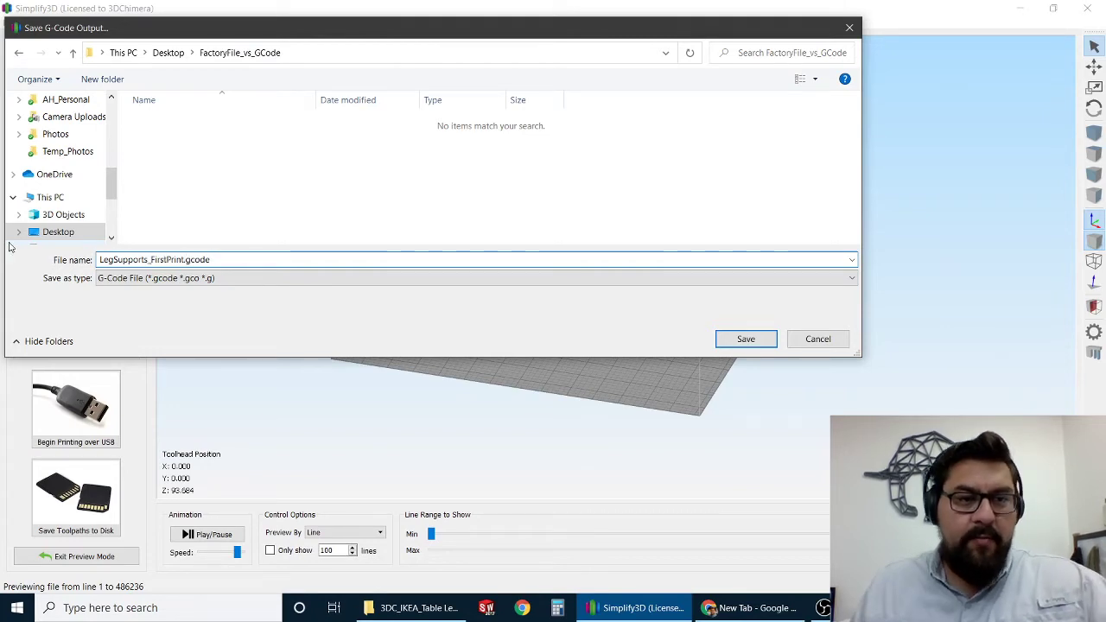
pyautogui.click(742, 338)
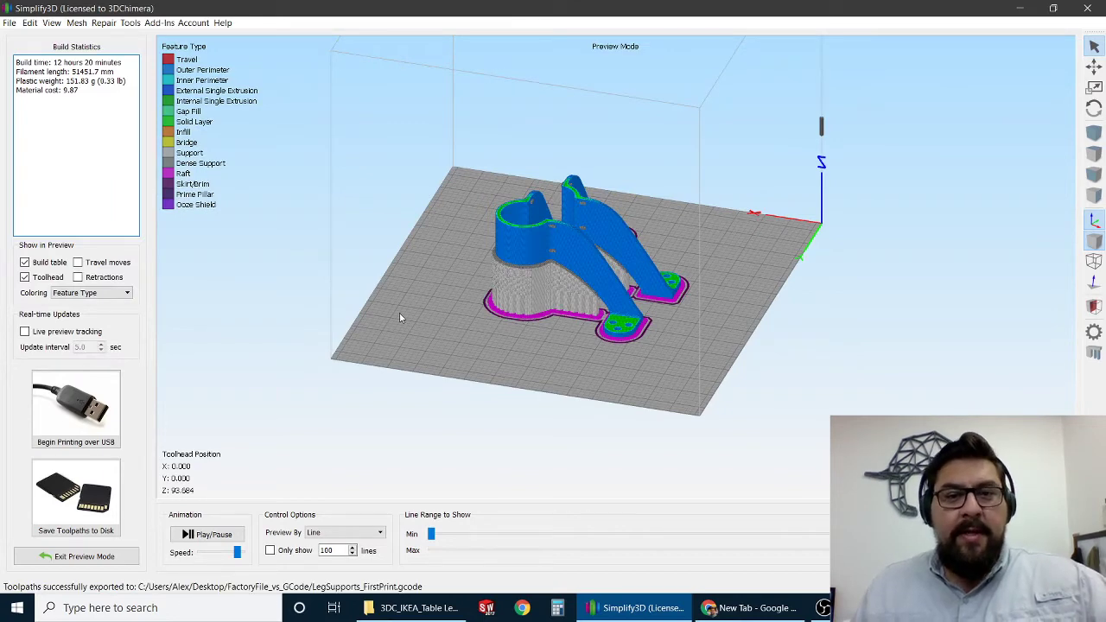
# Step: Minimize the open windows, open the FactoryFile_vs_GCode desktop folder, and open LegSupports_FirstPrint.gcode in Notepad++, declining the update
pyautogui.click(1020, 8)
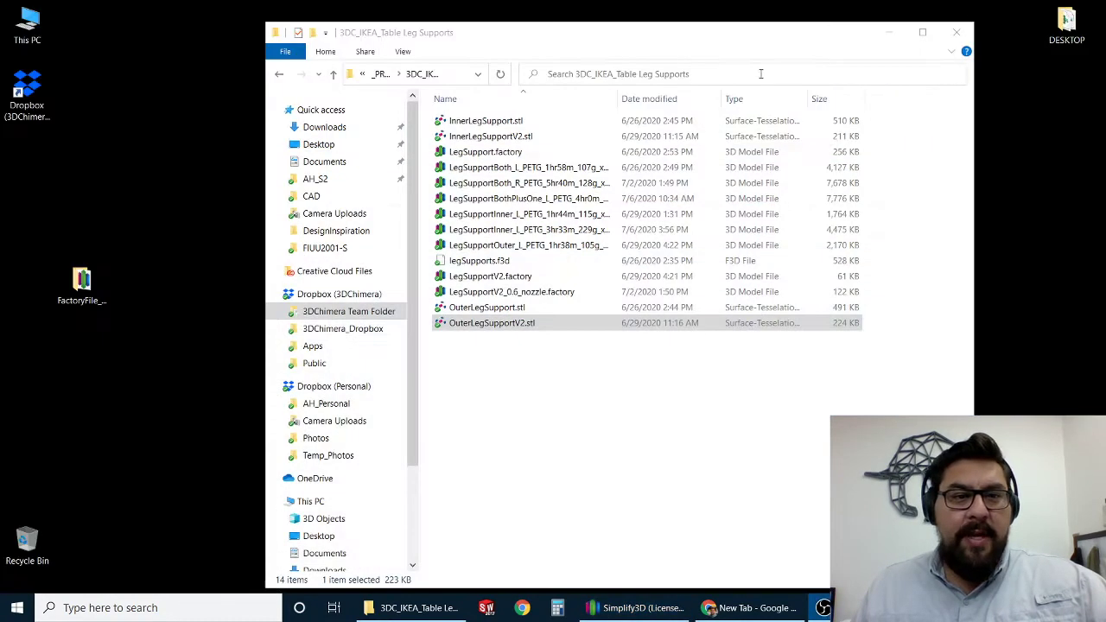
pyautogui.click(890, 33)
pyautogui.doubleClick(81, 281)
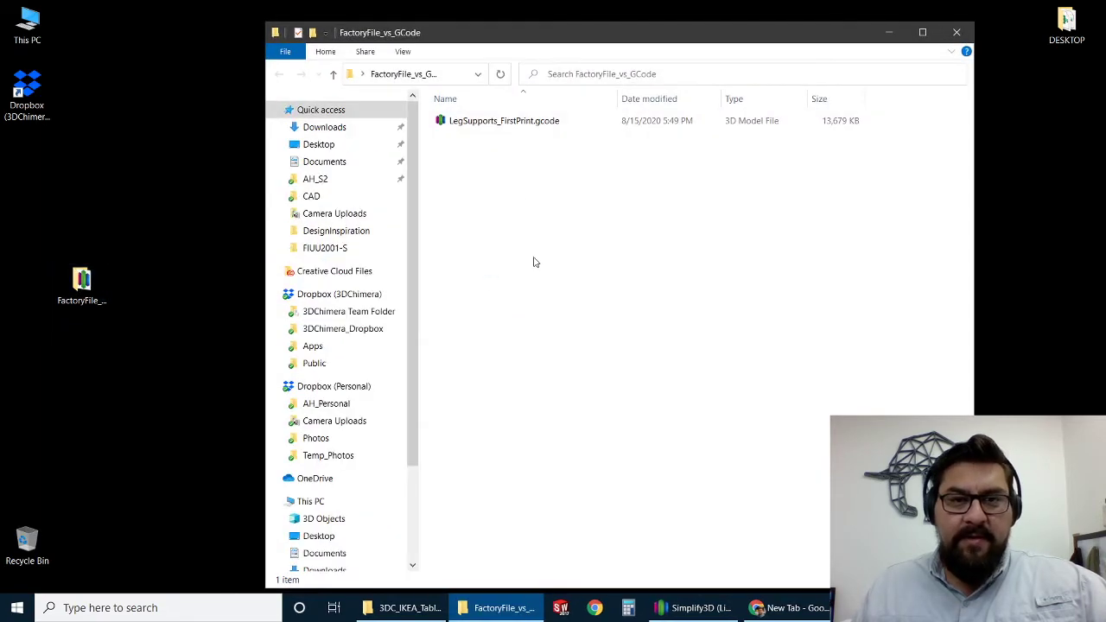
pyautogui.click(510, 128)
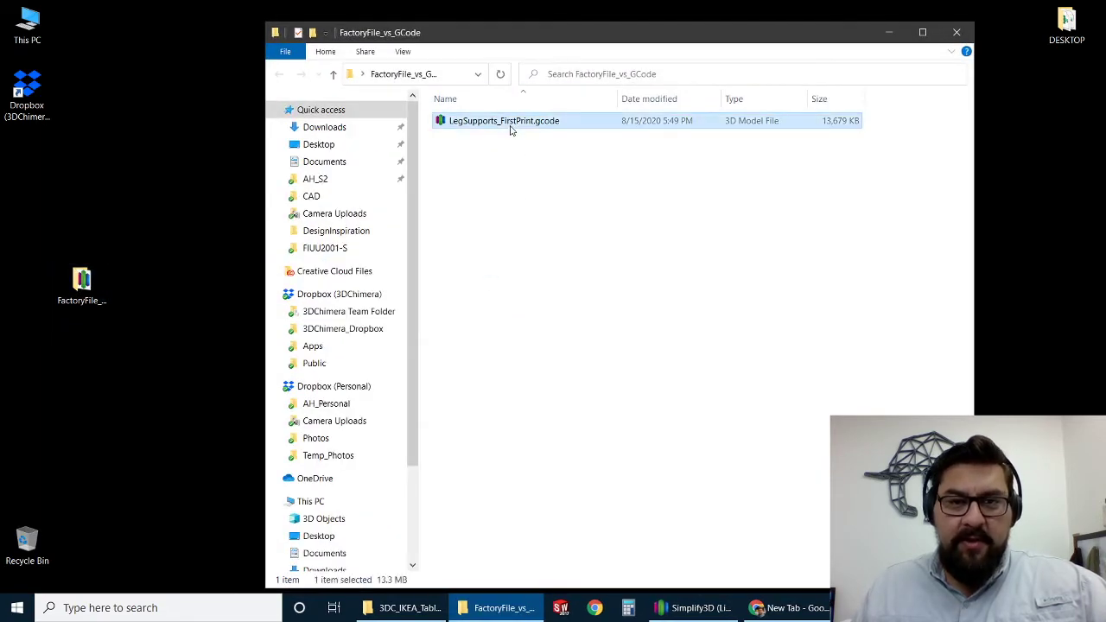
pyautogui.rightClick(509, 126)
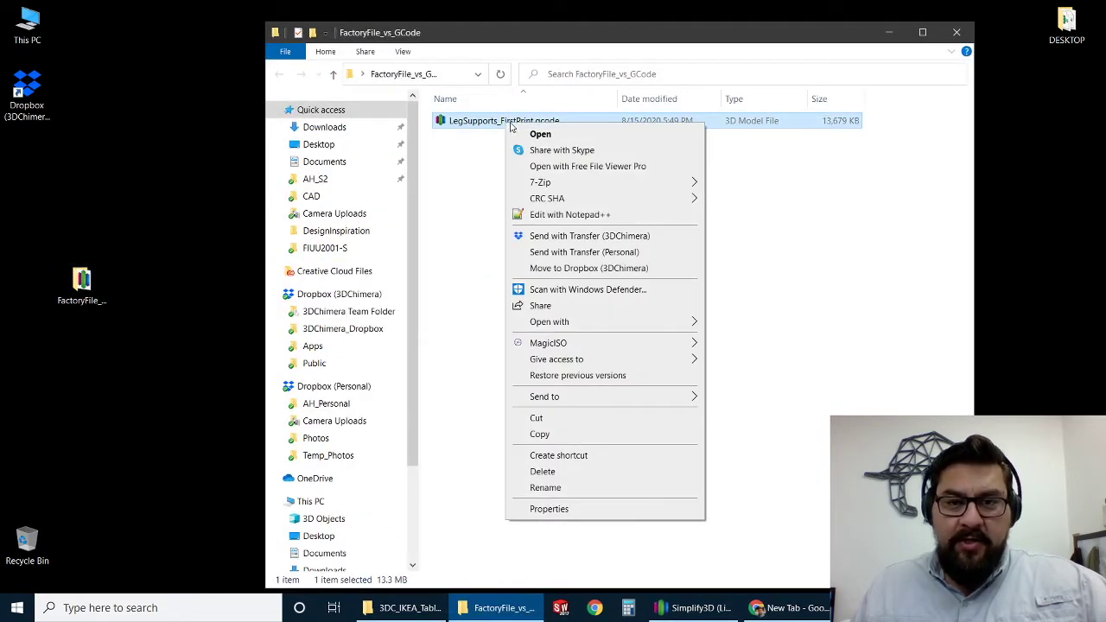
pyautogui.click(553, 214)
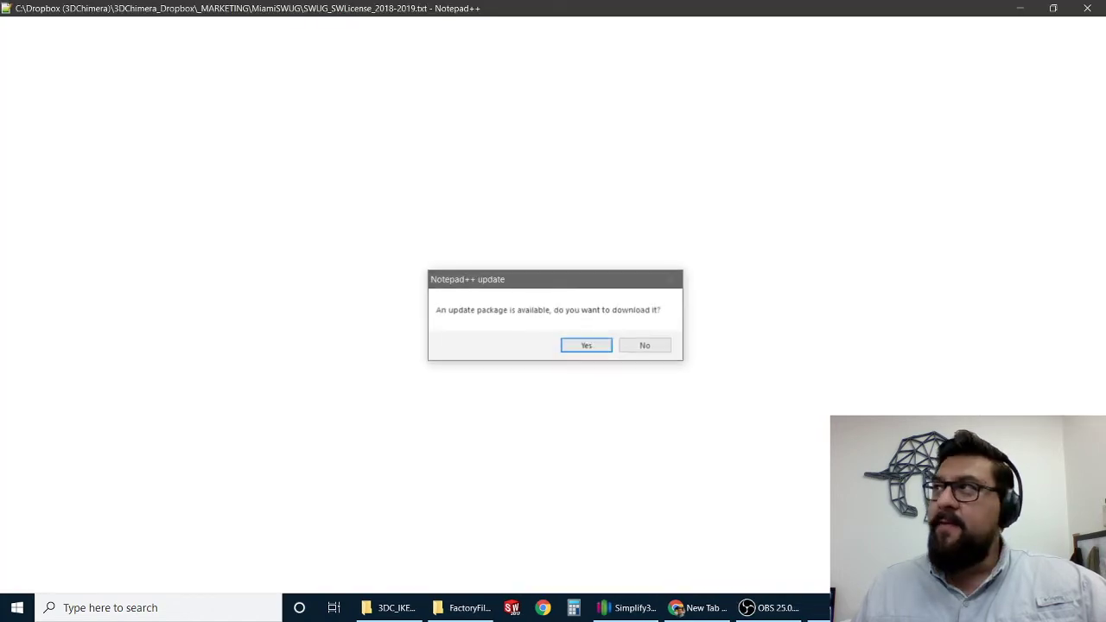
pyautogui.click(645, 345)
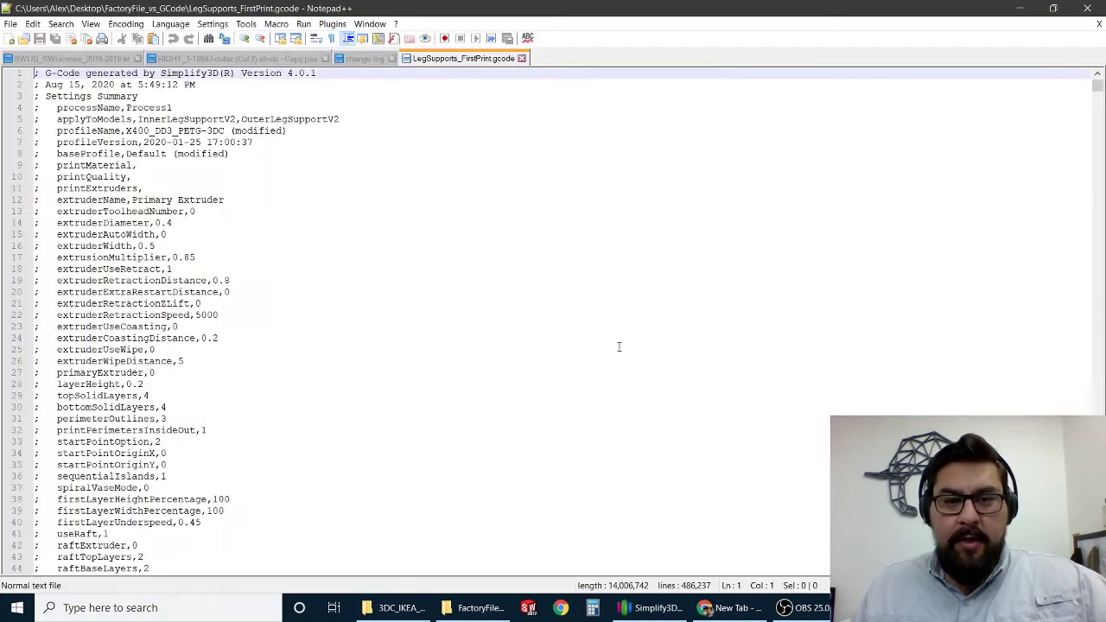
# Step: Examine the settings summary and movement commands in the G-code file, return to its beginning, and close Notepad++
pyautogui.scroll(-4, 257, 234)
pyautogui.scroll(-20, 256, 234)
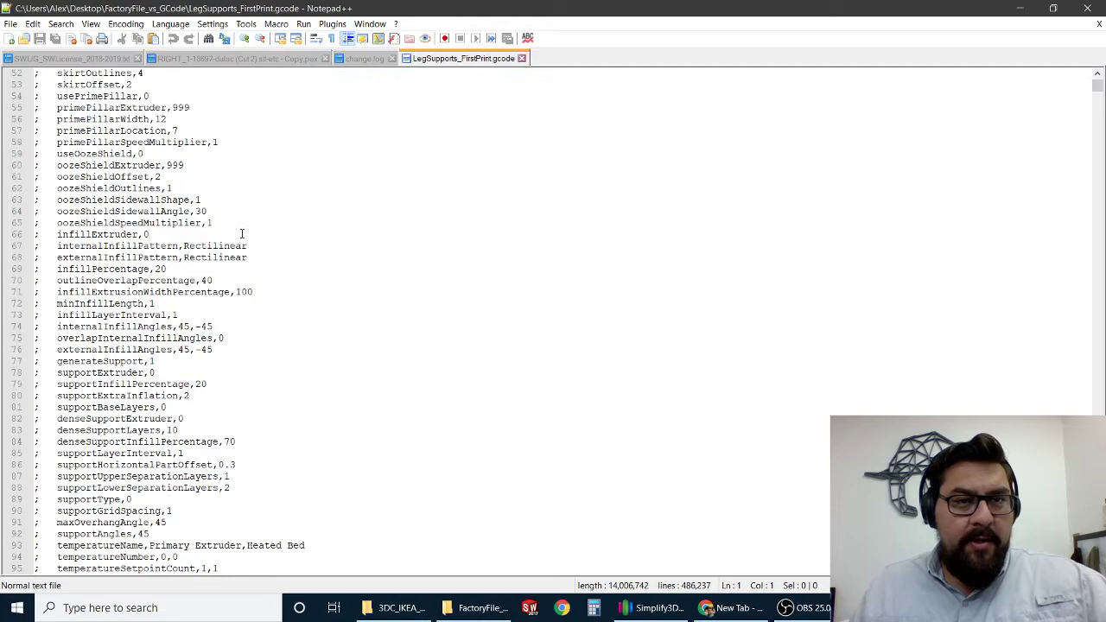
pyautogui.scroll(-20, 224, 242)
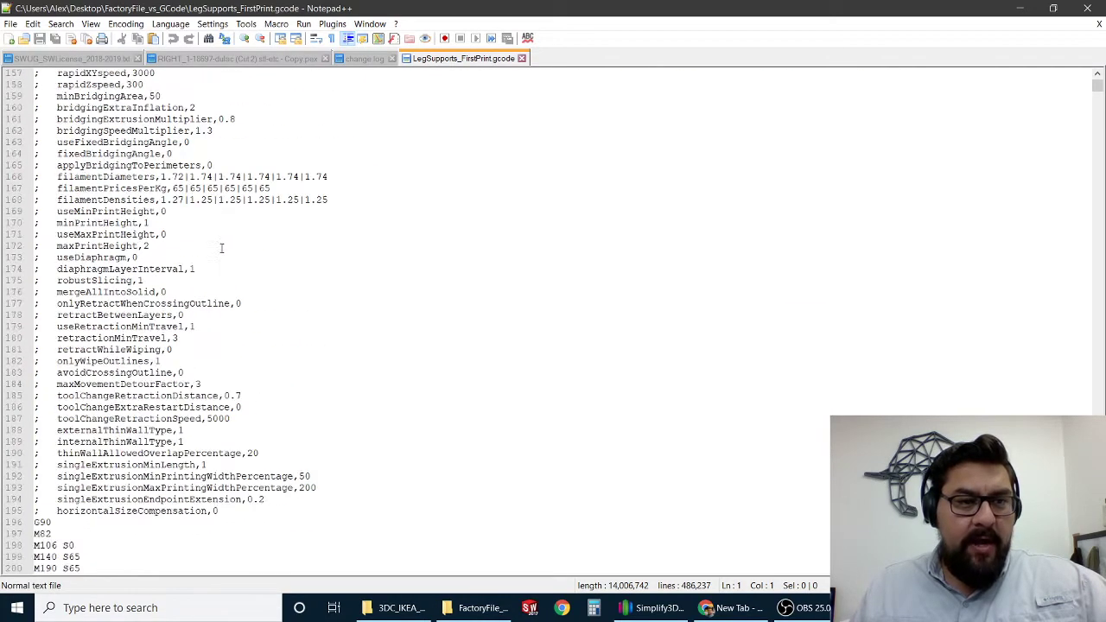
pyautogui.scroll(-20, 223, 245)
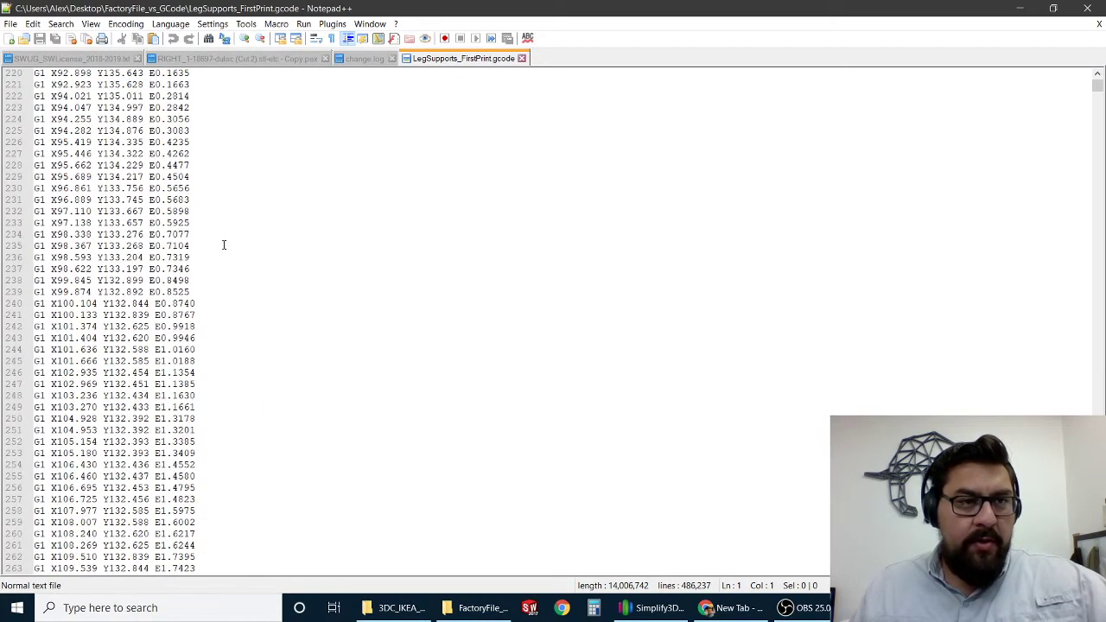
pyautogui.scroll(-20, 223, 244)
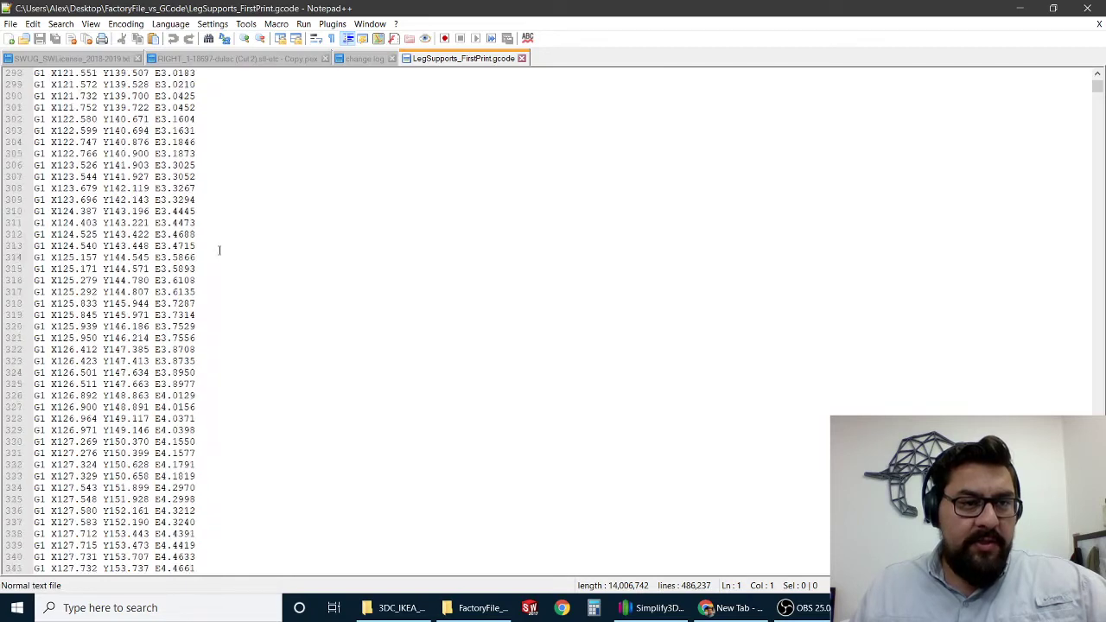
pyautogui.scroll(-20, 92, 269)
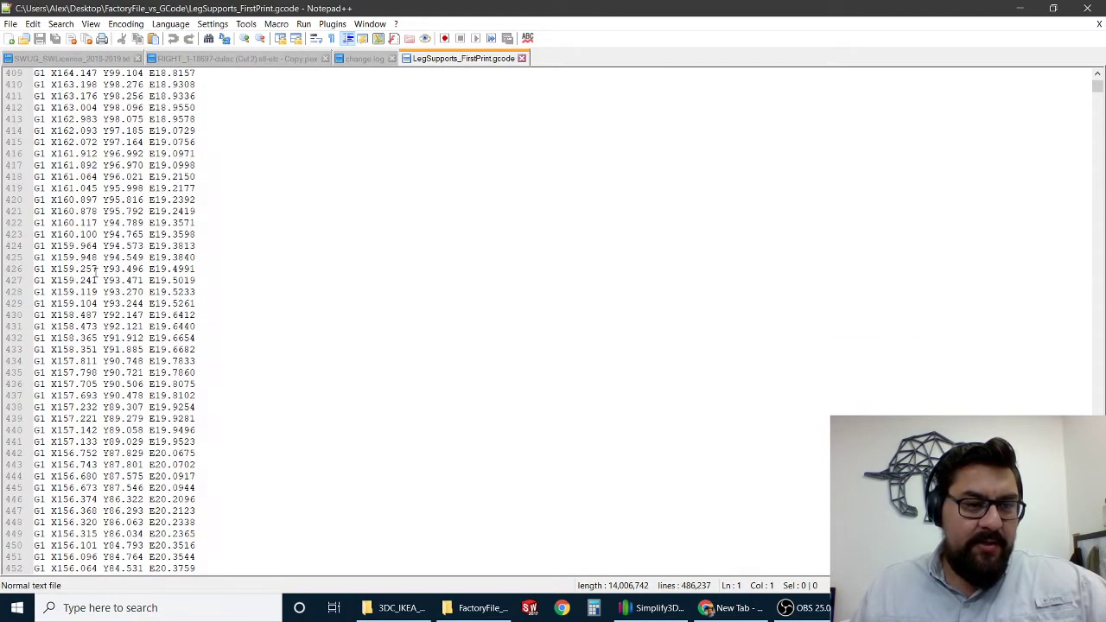
pyautogui.scroll(-3, 508, 255)
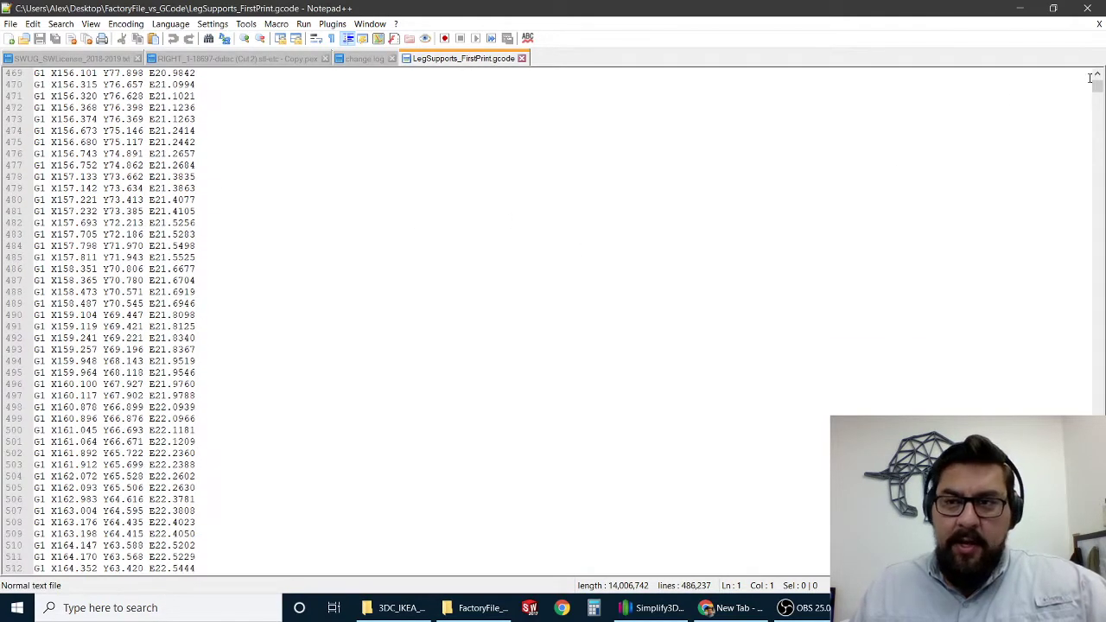
pyautogui.moveTo(1099, 89); pyautogui.dragTo(1069, 82)
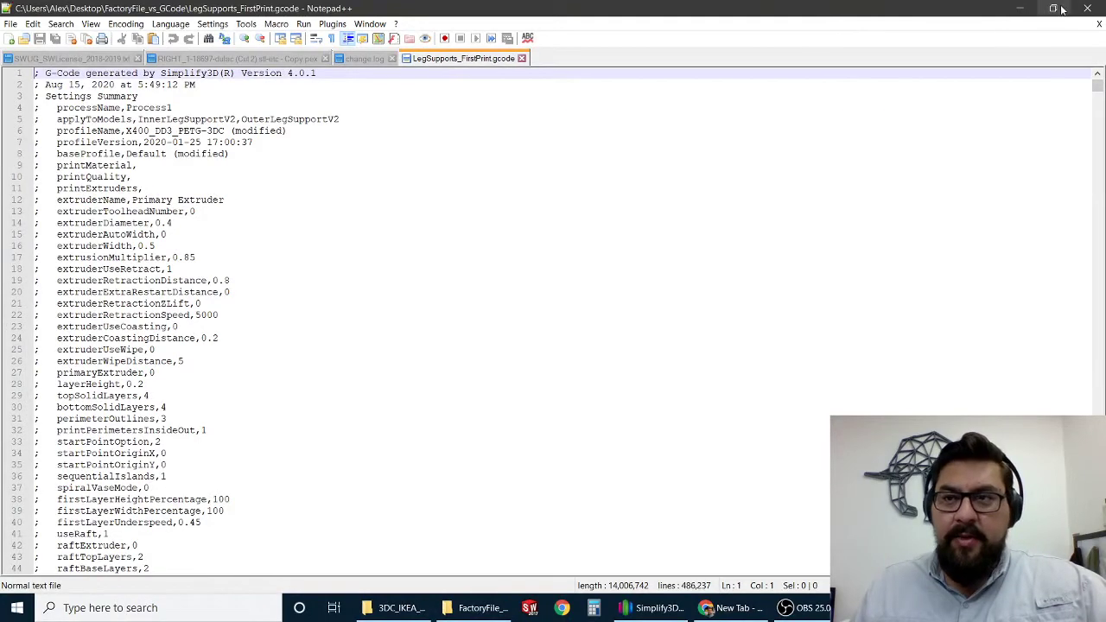
pyautogui.click(1088, 8)
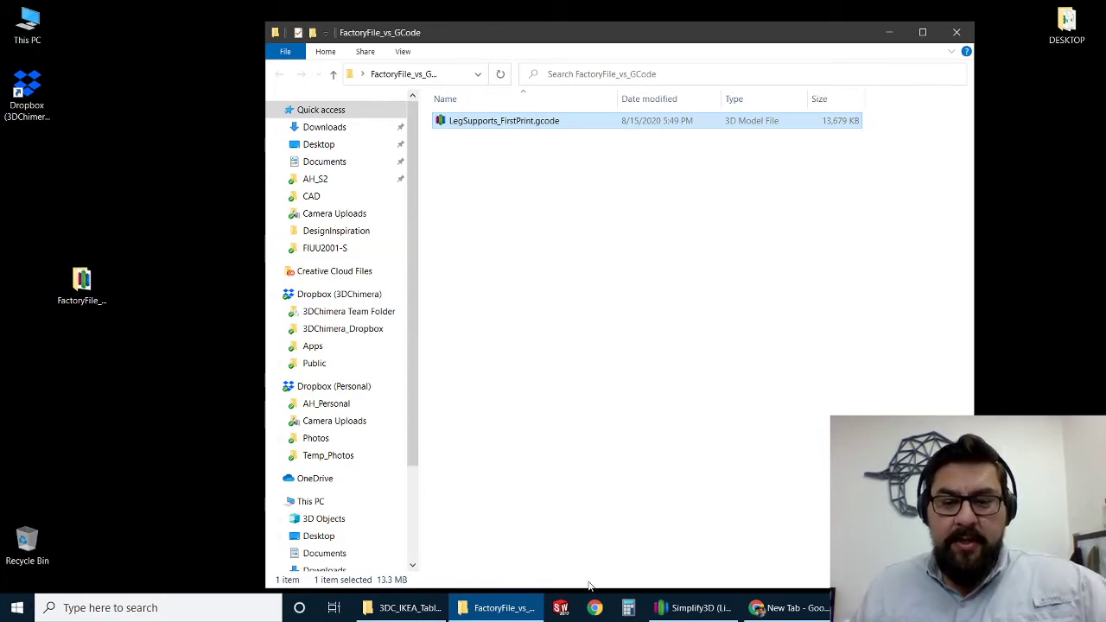
# Step: Switch to Simplify3D, start saving the project as a new factory file, and check the G-code file's name in the FactoryFile_vs_GCode folder
pyautogui.click(692, 608)
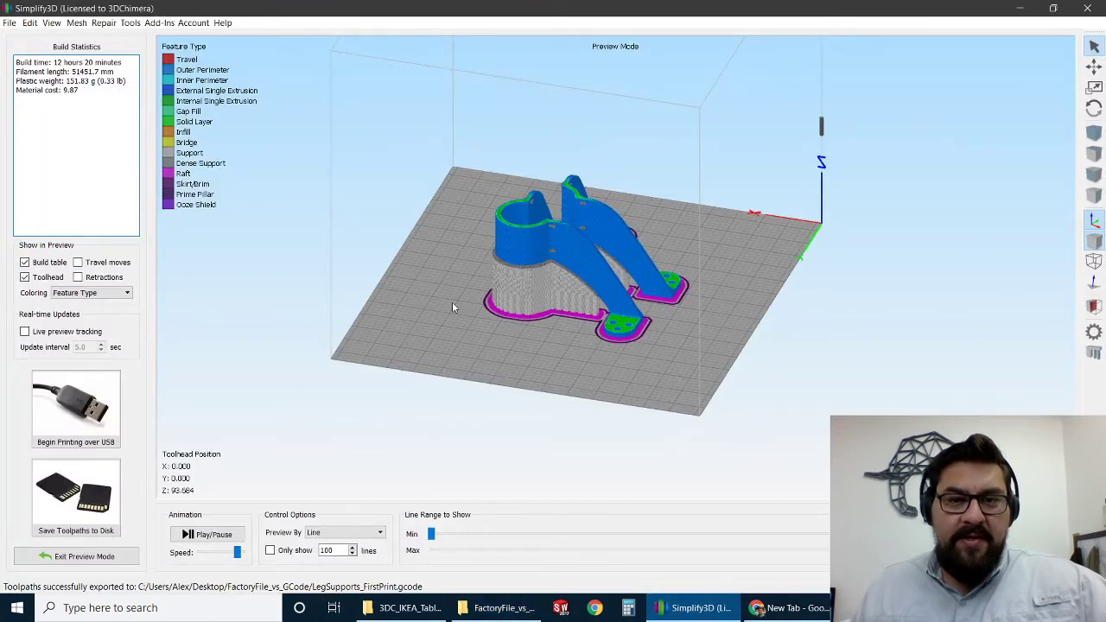
pyautogui.click(9, 24)
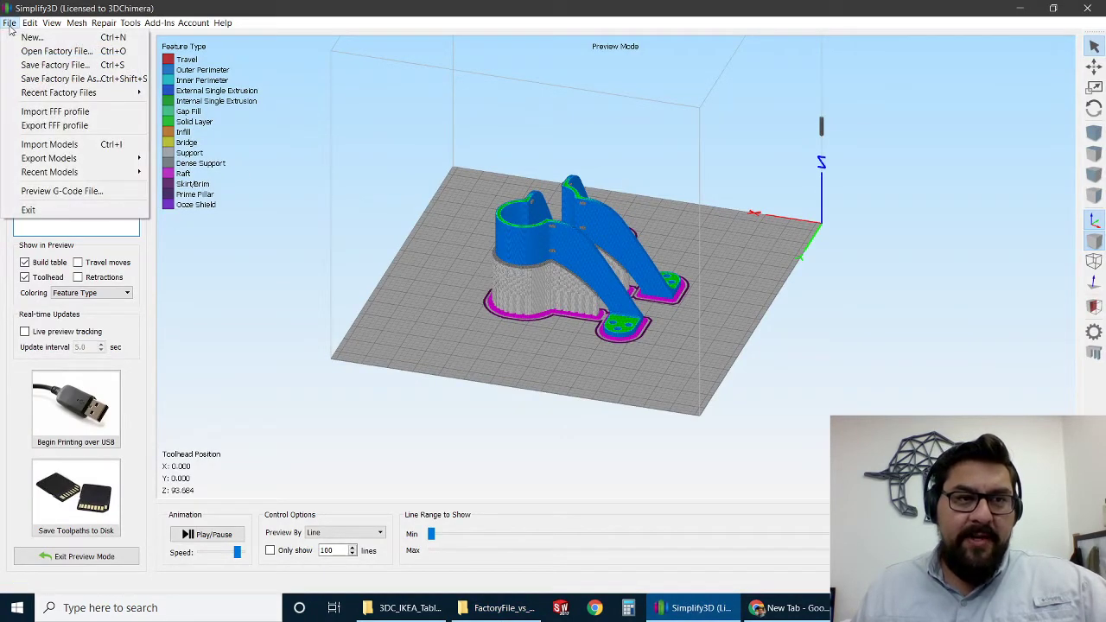
pyautogui.click(56, 78)
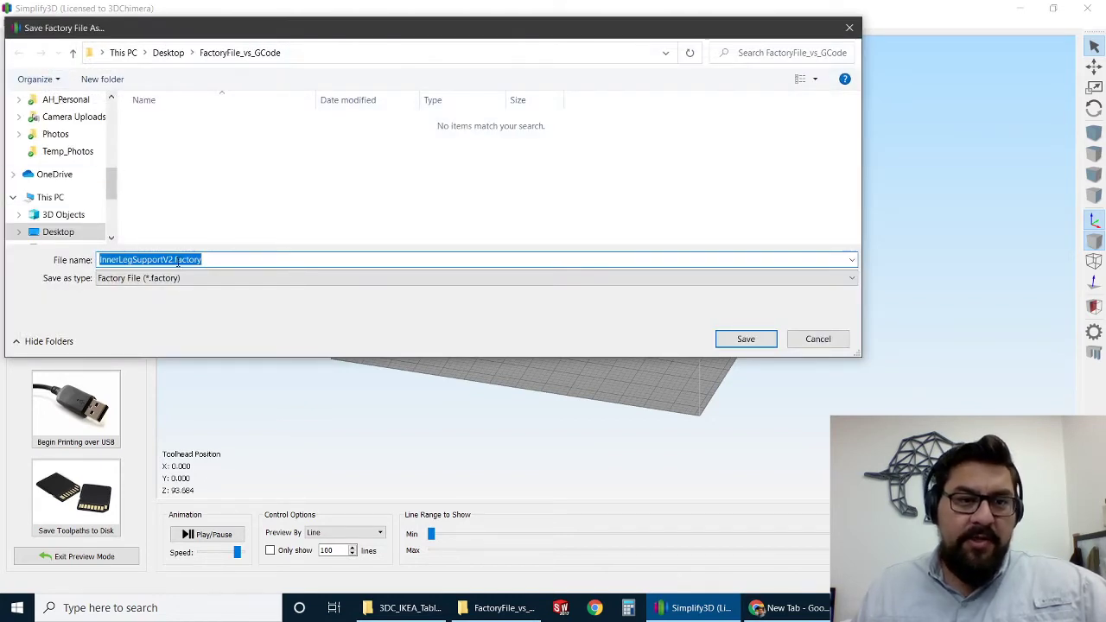
pyautogui.click(510, 610)
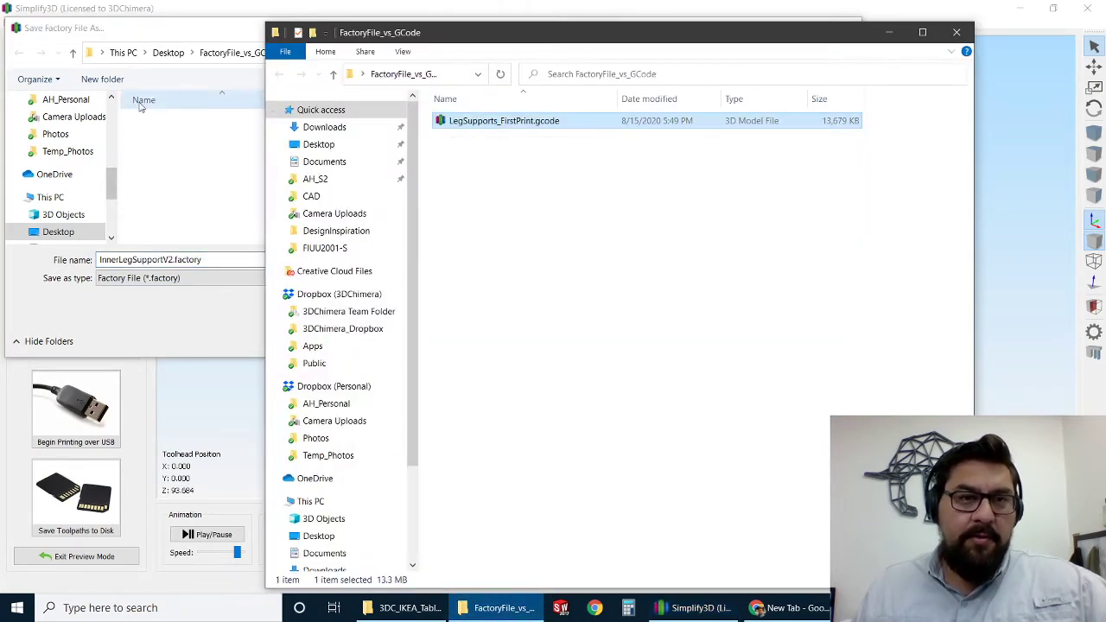
pyautogui.click(177, 118)
# Step: Name the factory file LegSupports_FirstPrint.factory and save it in the FactoryFile_vs_GCode folder
pyautogui.click(175, 259)
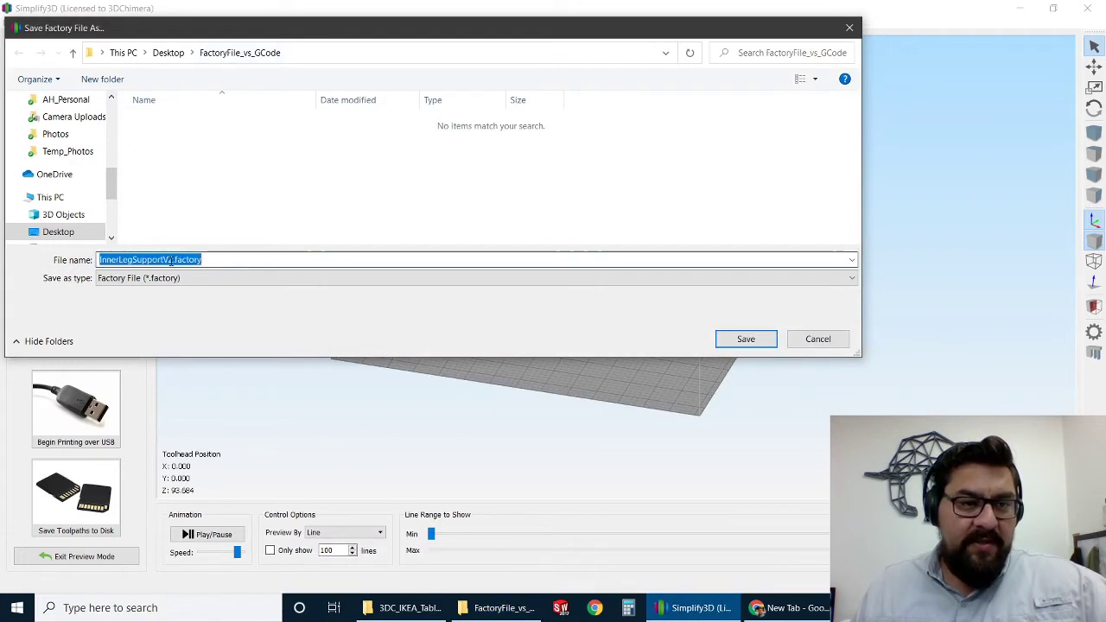
pyautogui.click(174, 259)
pyautogui.doubleClick(175, 259)
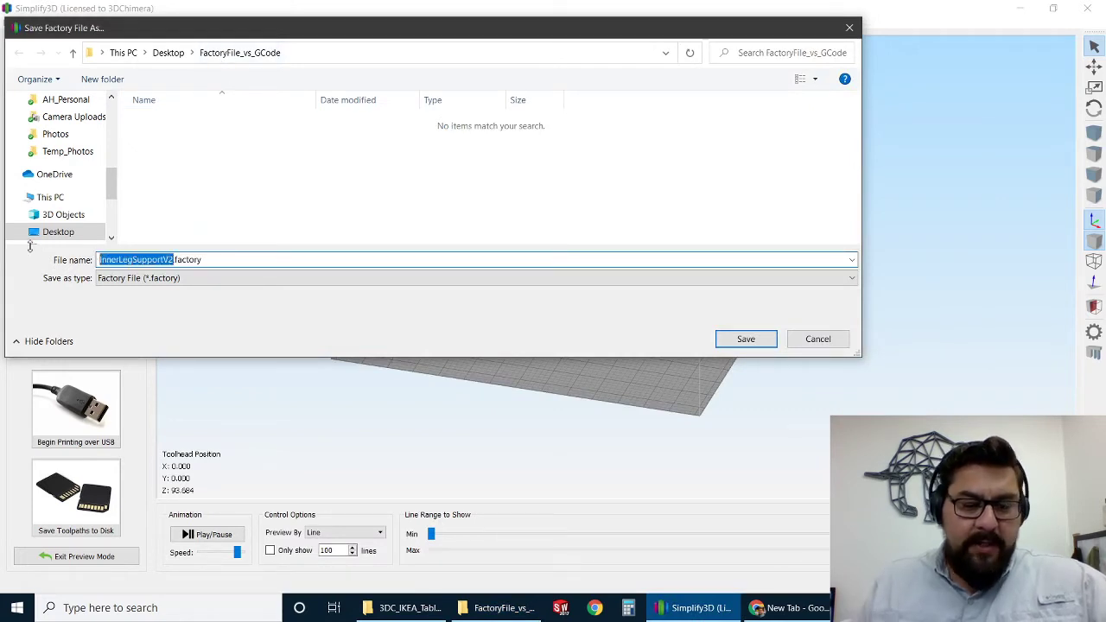
pyautogui.write('eg')
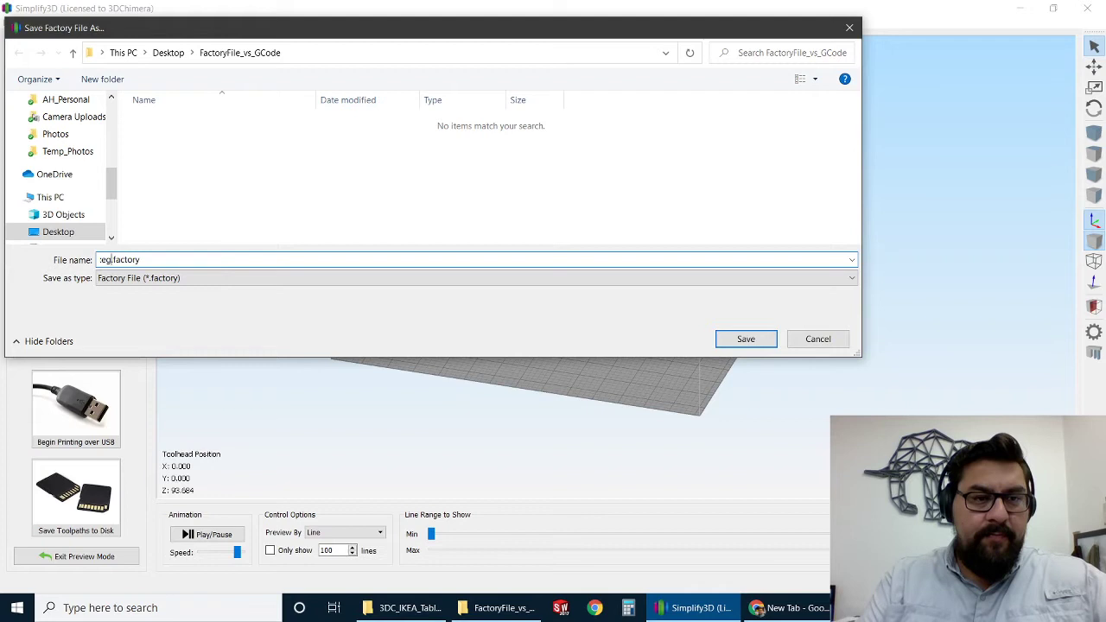
pyautogui.write('LegSupports_')
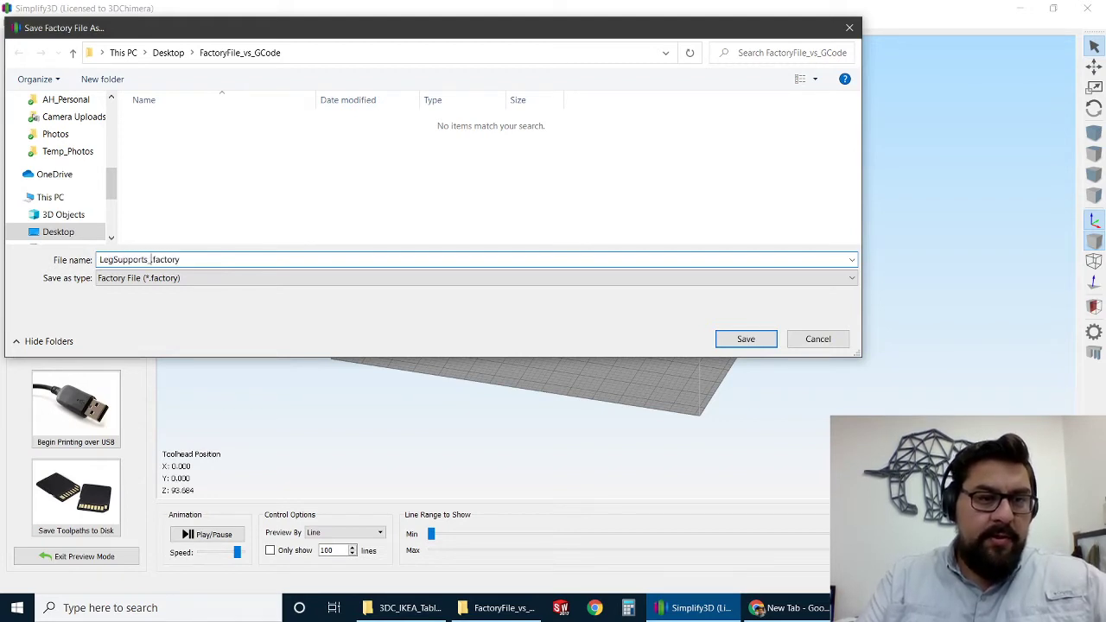
pyautogui.write('First')
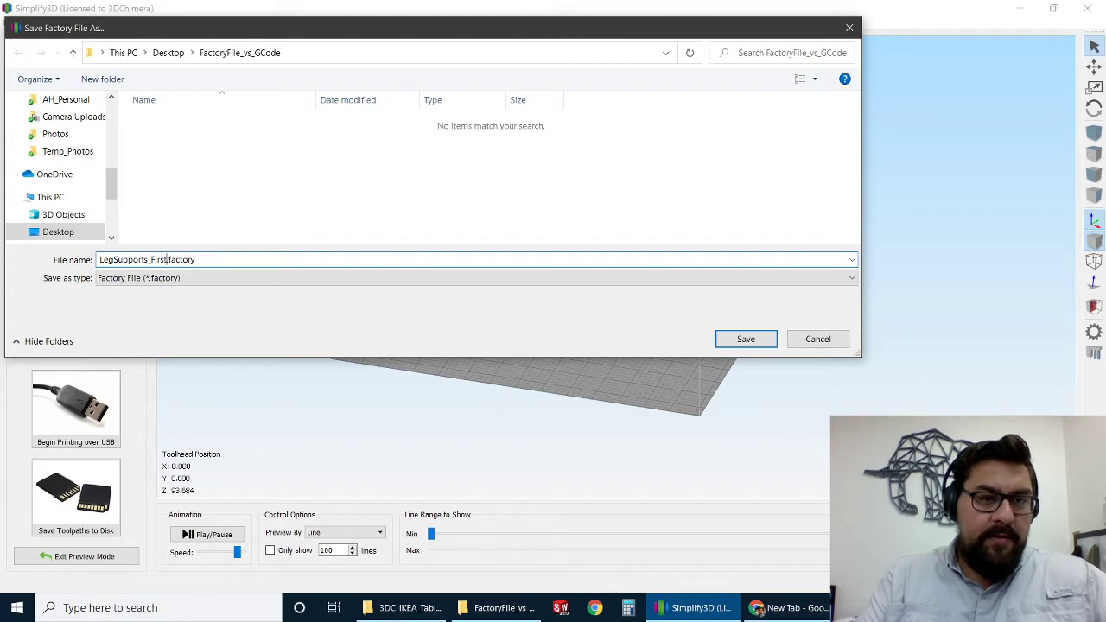
pyautogui.write('Print')
pyautogui.press('Return')
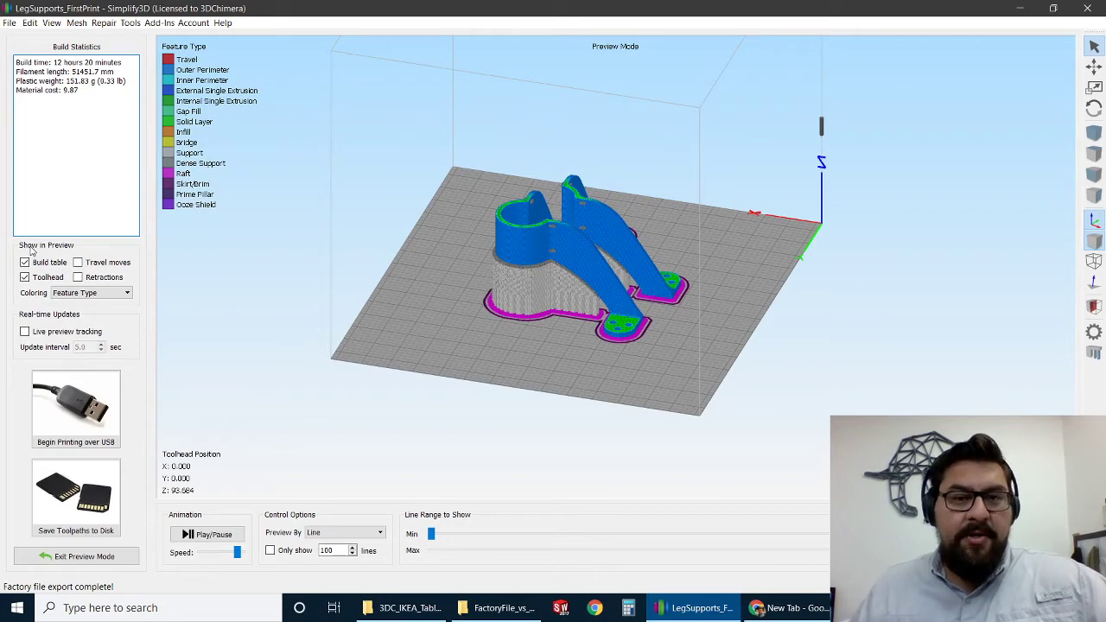
# Step: Examine the leg supports' toolpath preview, rewinding the line range to inspect the infill and support material, restoring the full range, and viewing the screw holes
pyautogui.moveTo(868, 206); pyautogui.dragTo(700, 260)
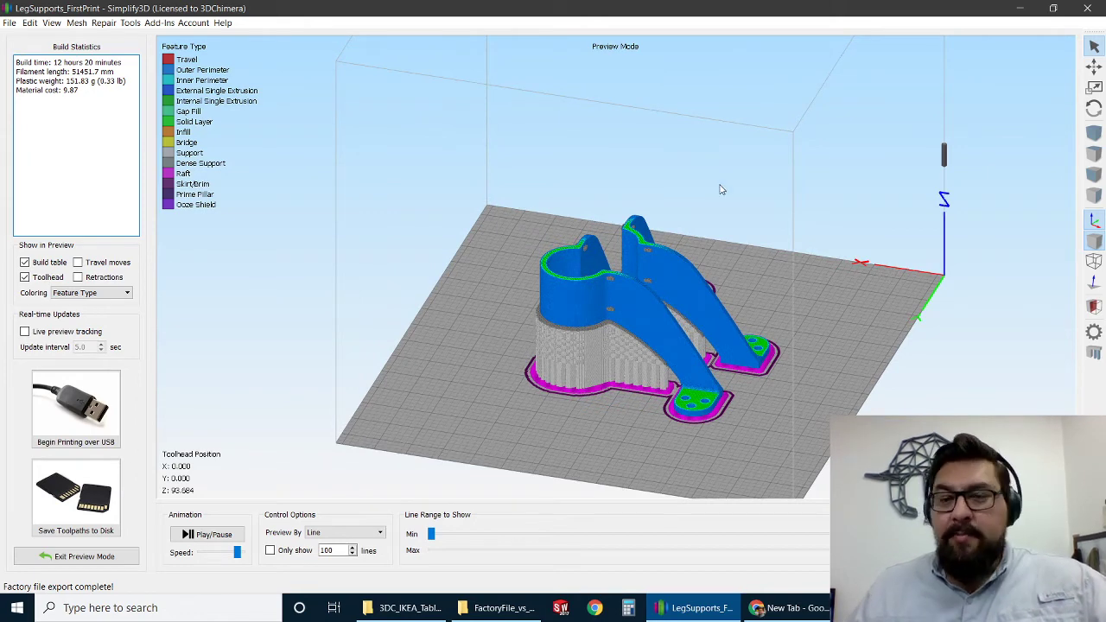
pyautogui.scroll(5, 622, 212)
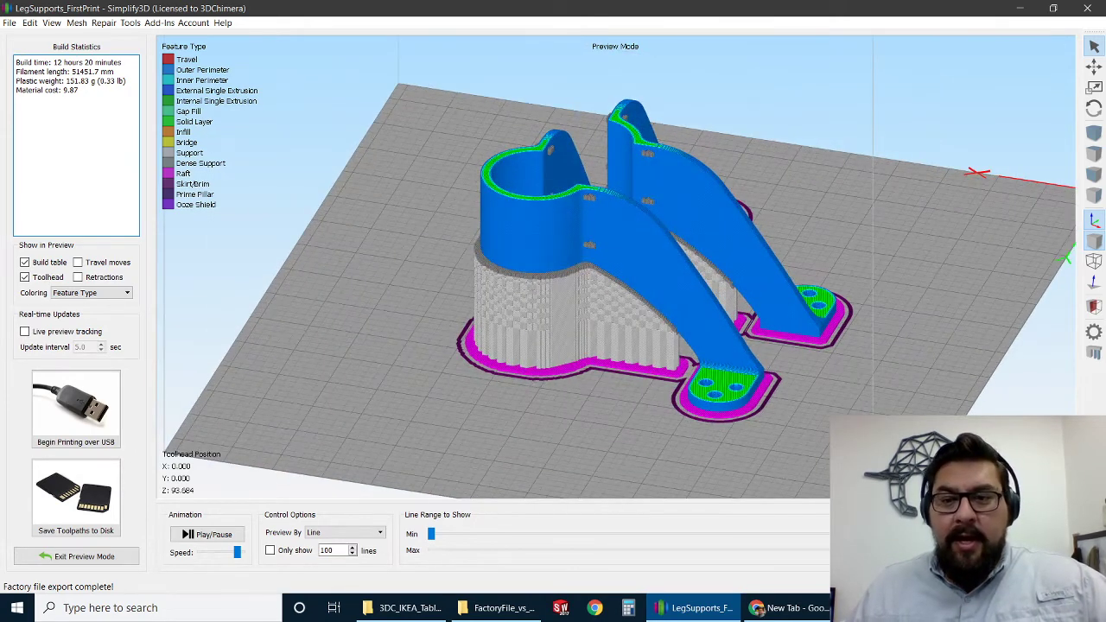
pyautogui.moveTo(994, 550); pyautogui.dragTo(794, 549)
pyautogui.scroll(-3, 649, 205)
pyautogui.scroll(10, 649, 205)
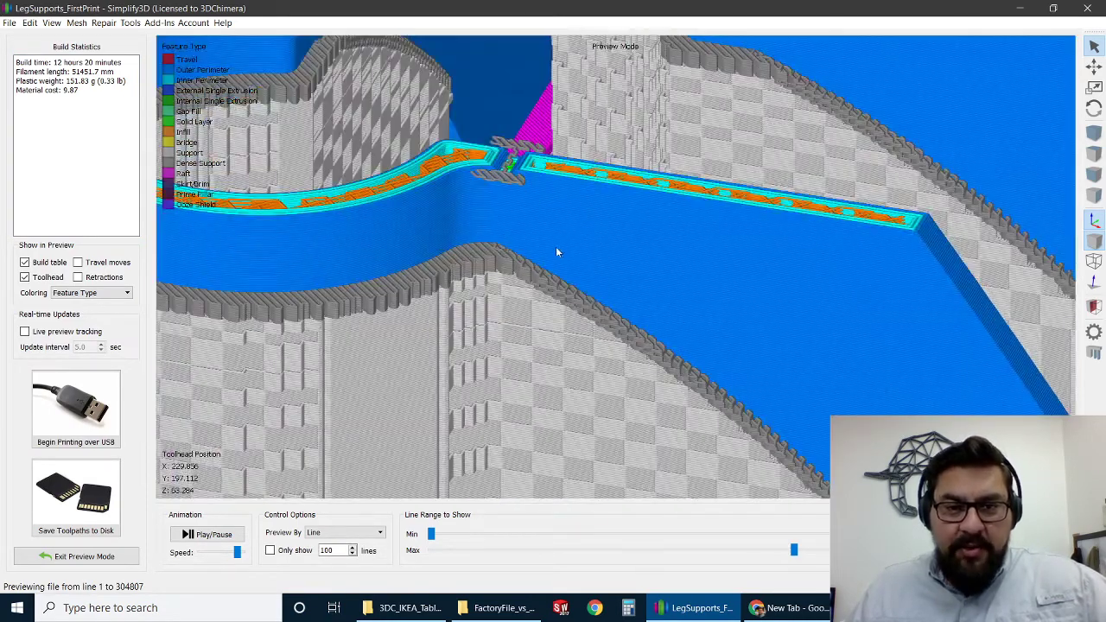
pyautogui.scroll(-10, 557, 246)
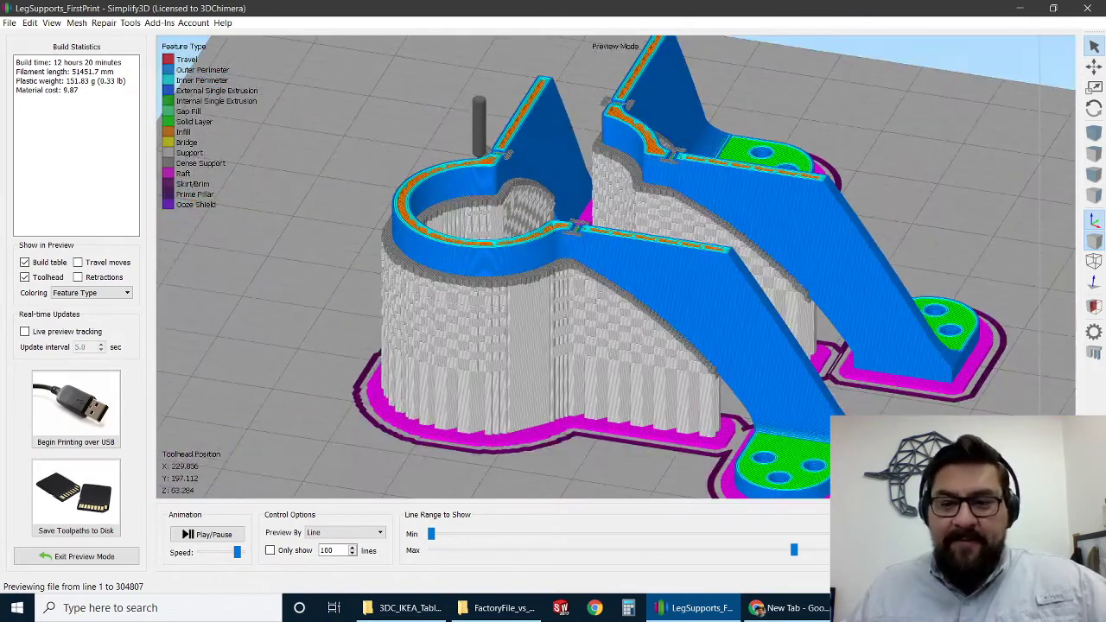
pyautogui.moveTo(794, 550); pyautogui.dragTo(1010, 550)
pyautogui.scroll(-3, 657, 264)
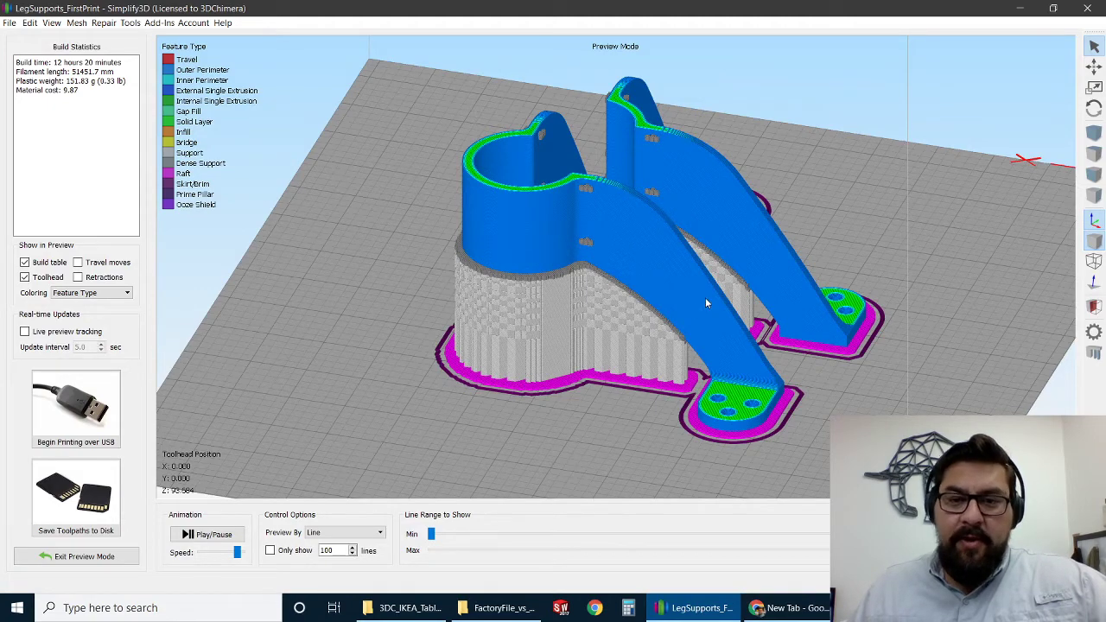
pyautogui.moveTo(383, 322); pyautogui.dragTo(607, 189)
pyautogui.scroll(5, 607, 225)
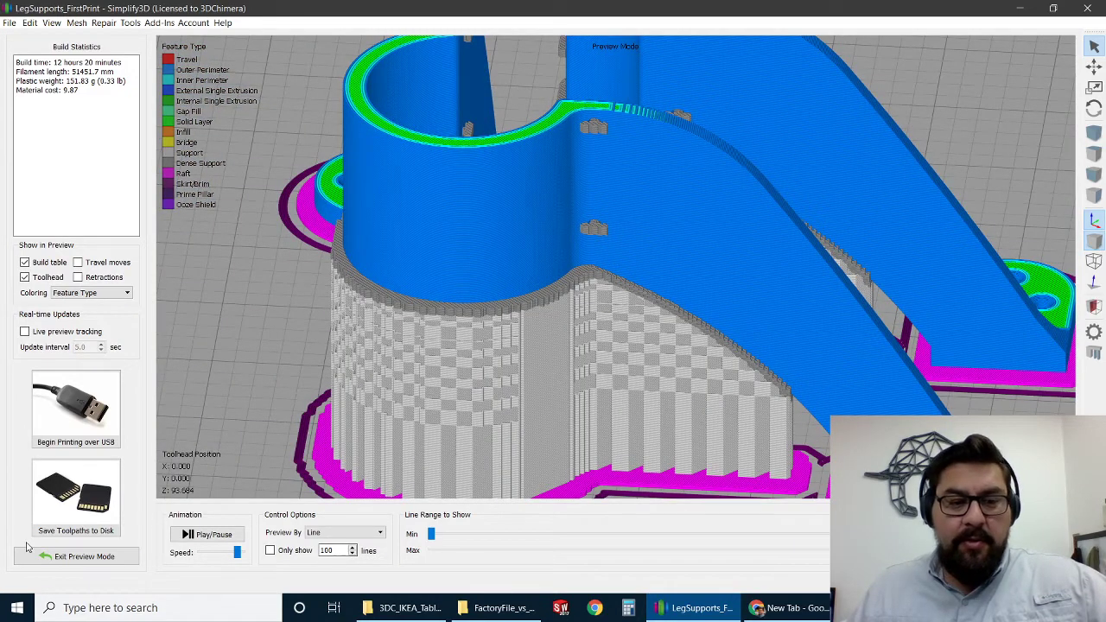
# Step: Exit the preview and generate automatic supports for OuterLegSupportV2 using the From Build Platform Only support type
pyautogui.click(55, 558)
pyautogui.moveTo(560, 226); pyautogui.dragTo(604, 130)
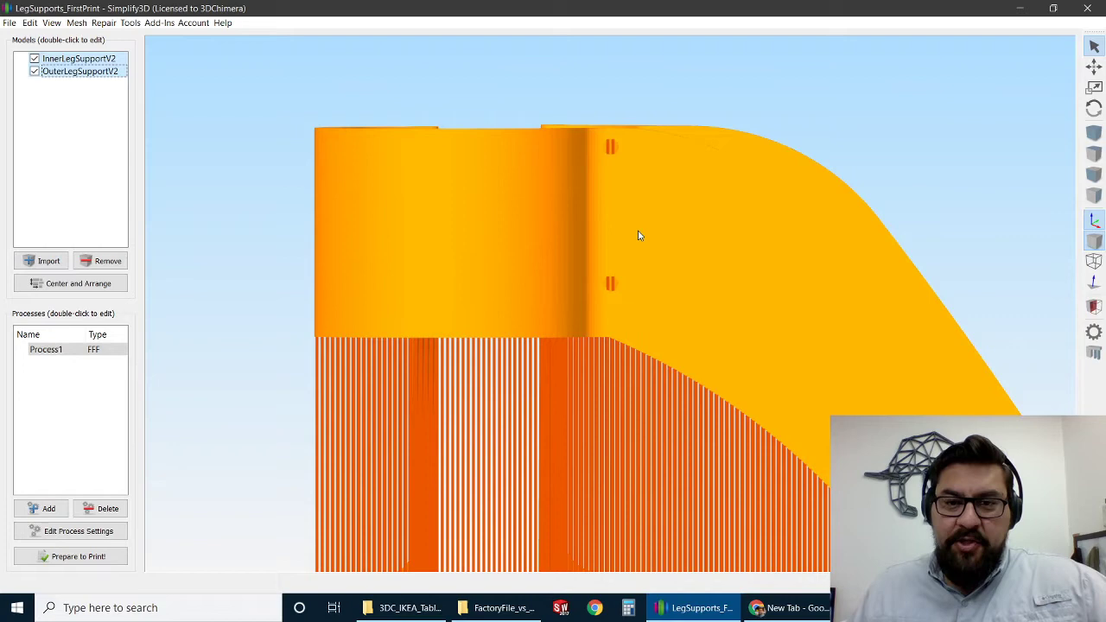
pyautogui.moveTo(640, 235); pyautogui.dragTo(546, 225)
pyautogui.scroll(-5, 559, 242)
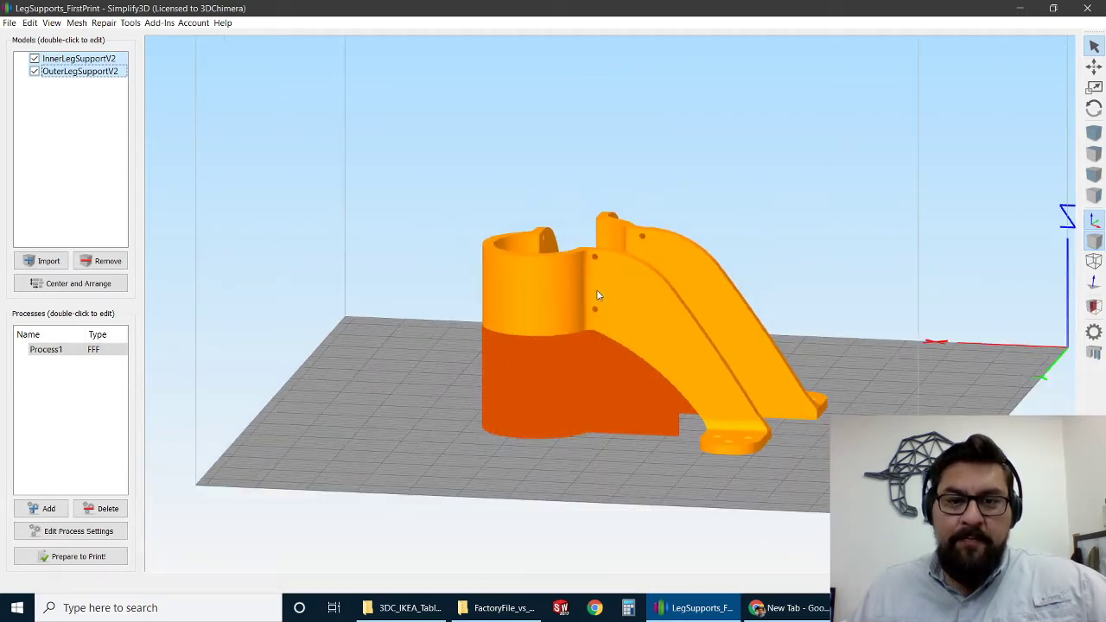
pyautogui.moveTo(597, 295); pyautogui.dragTo(624, 325)
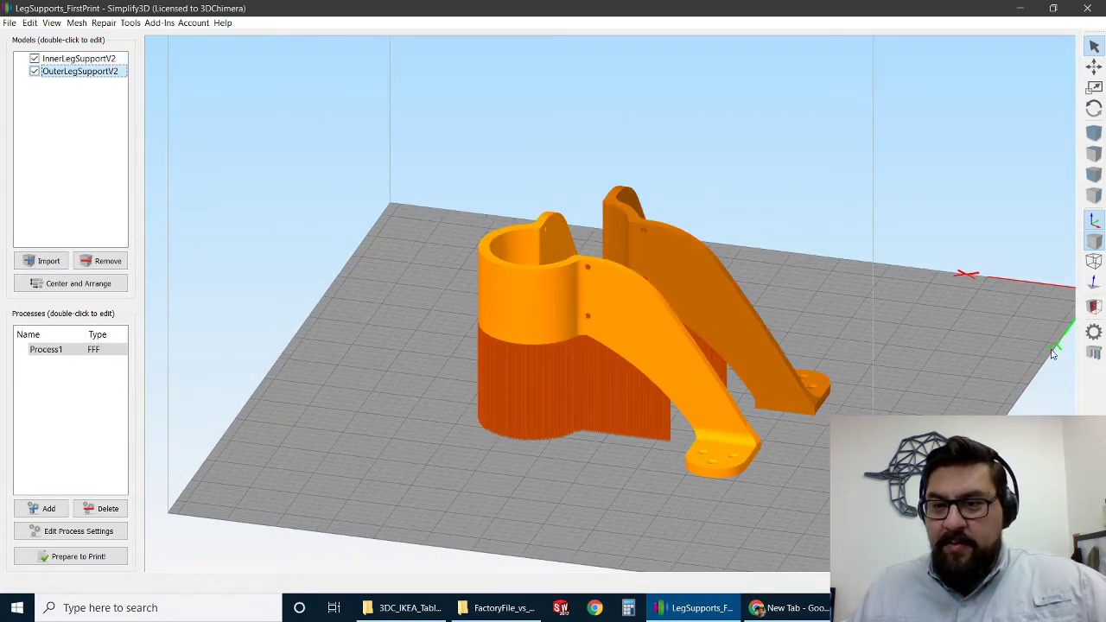
pyautogui.click(1091, 355)
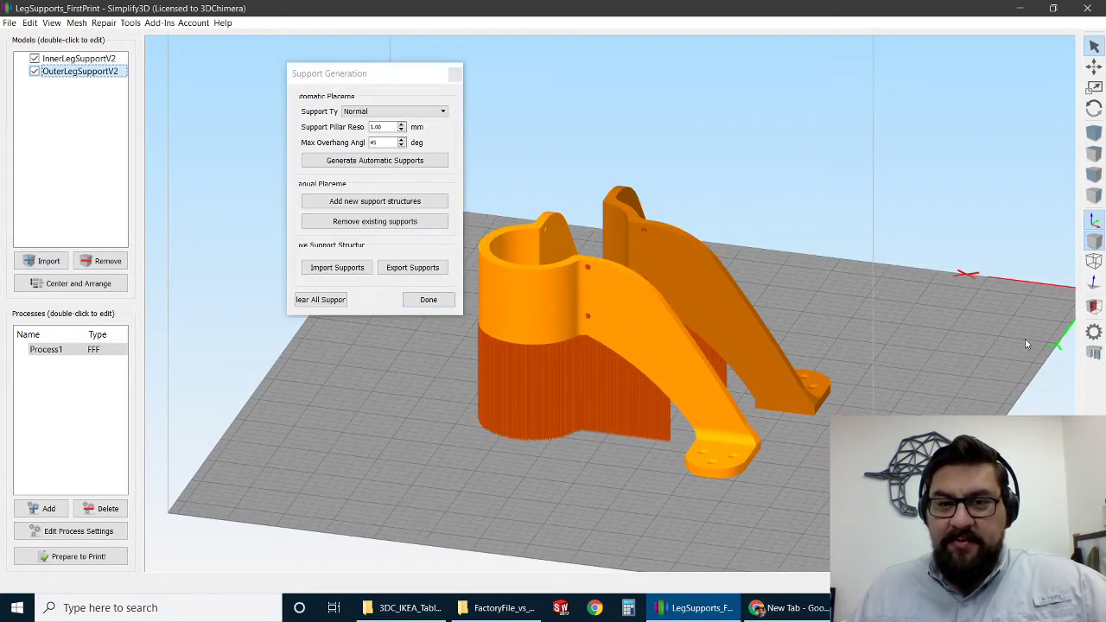
pyautogui.click(373, 112)
pyautogui.click(370, 127)
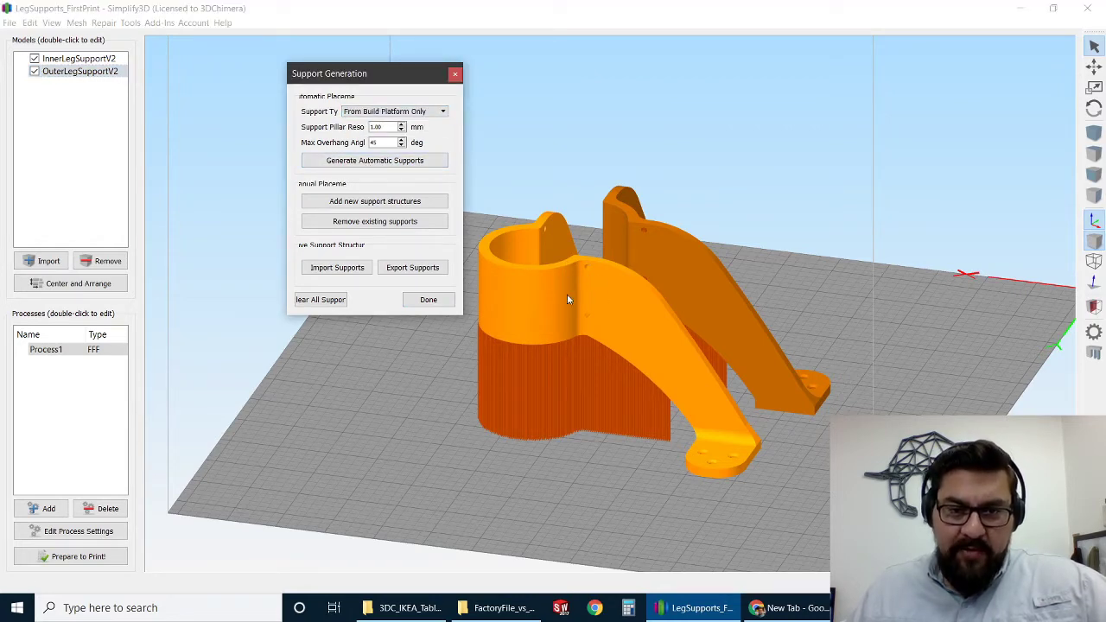
pyautogui.click(428, 300)
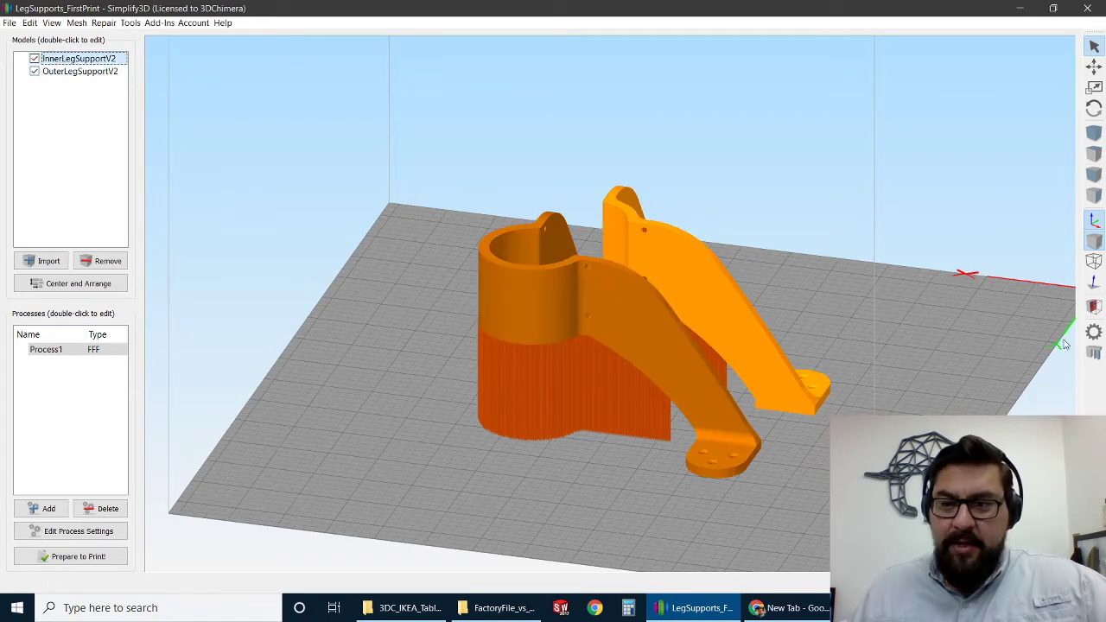
# Step: Generate automatic supports for InnerLegSupportV2 using the From Build Platform Only support type
pyautogui.click(1095, 353)
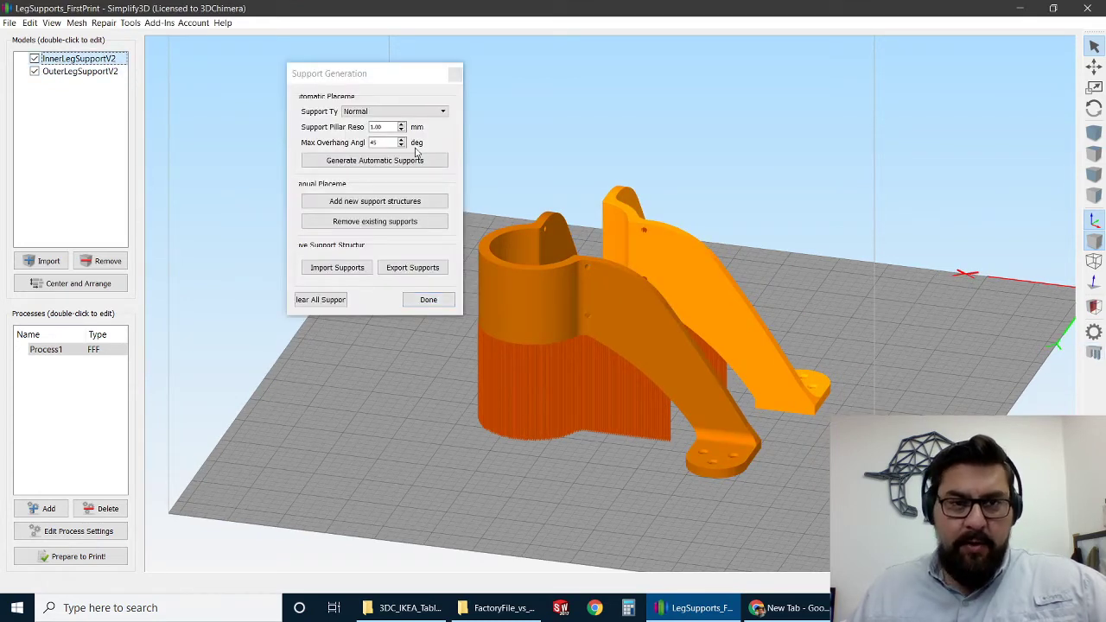
pyautogui.click(388, 112)
pyautogui.click(386, 128)
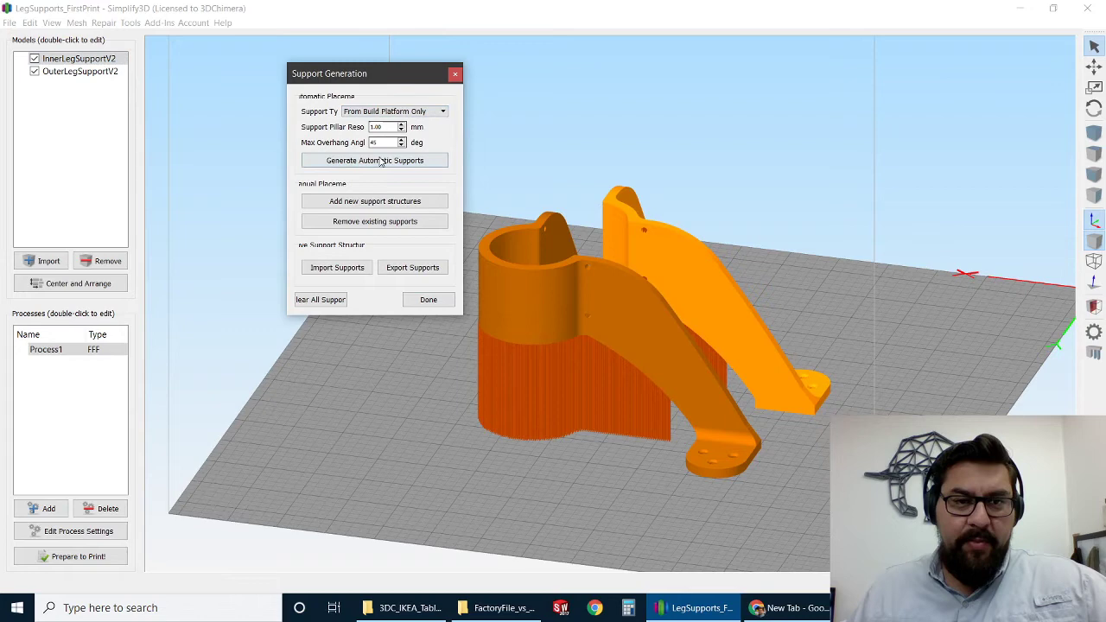
pyautogui.click(428, 300)
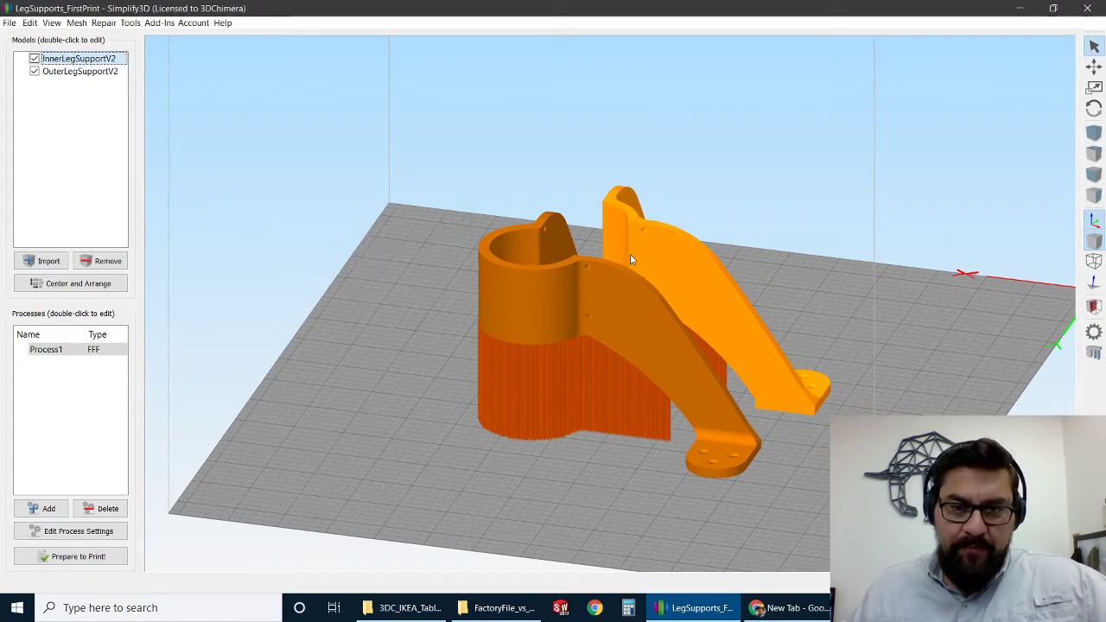
# Step: Turn off the raft in Process1 and slice both models again to preview the toolpaths
pyautogui.moveTo(589, 272); pyautogui.dragTo(697, 272)
pyautogui.scroll(2, 717, 322)
pyautogui.moveTo(720, 327); pyautogui.dragTo(726, 441)
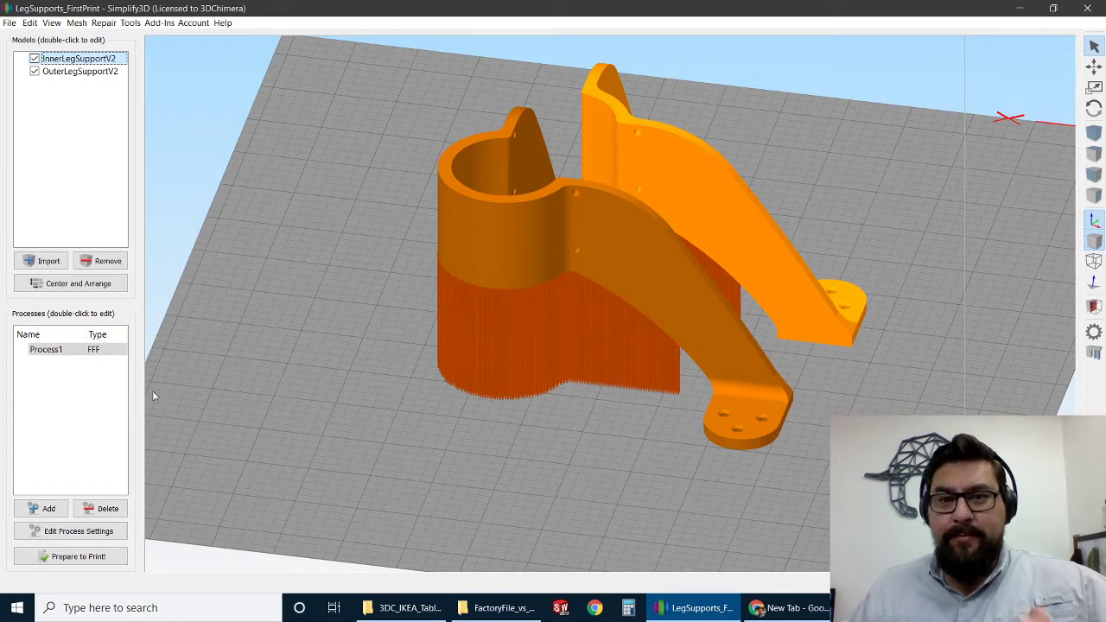
pyautogui.doubleClick(95, 354)
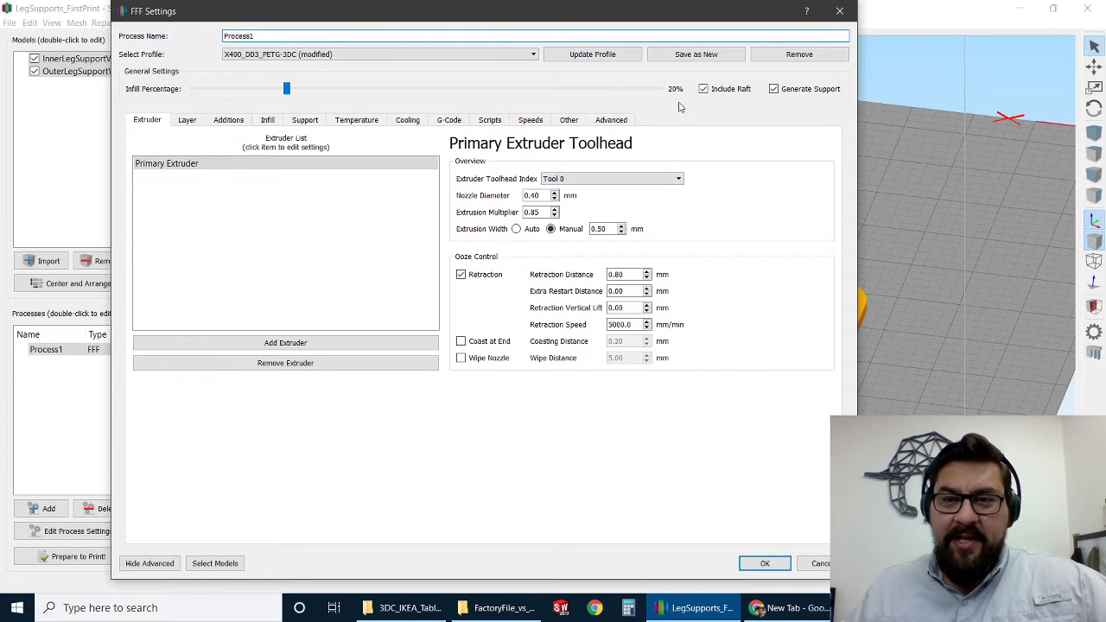
pyautogui.click(703, 91)
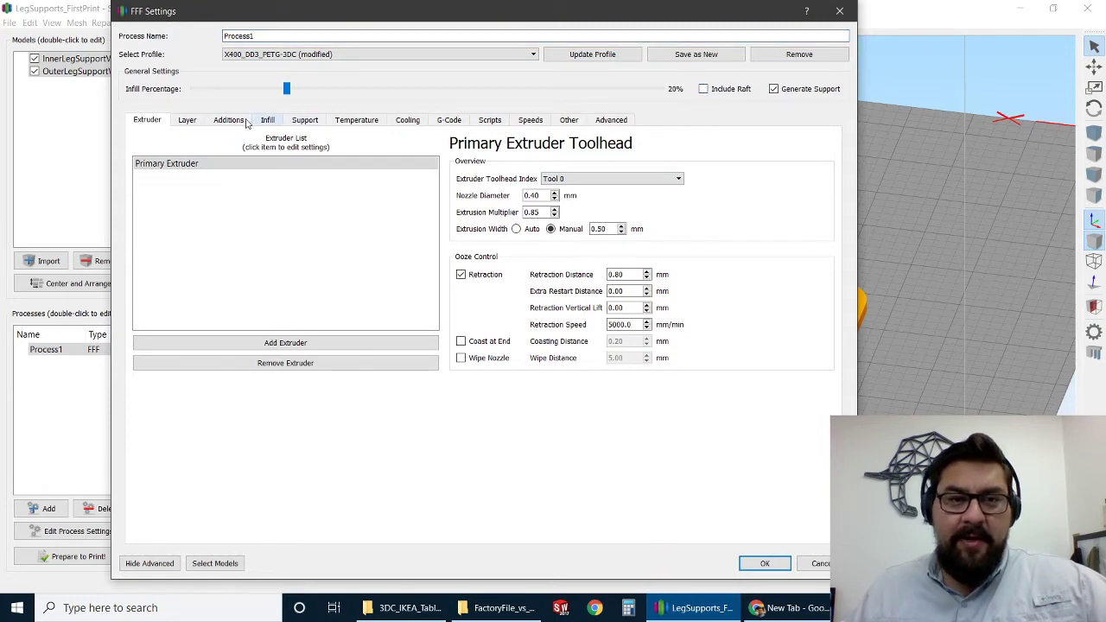
pyautogui.click(765, 563)
pyautogui.click(76, 556)
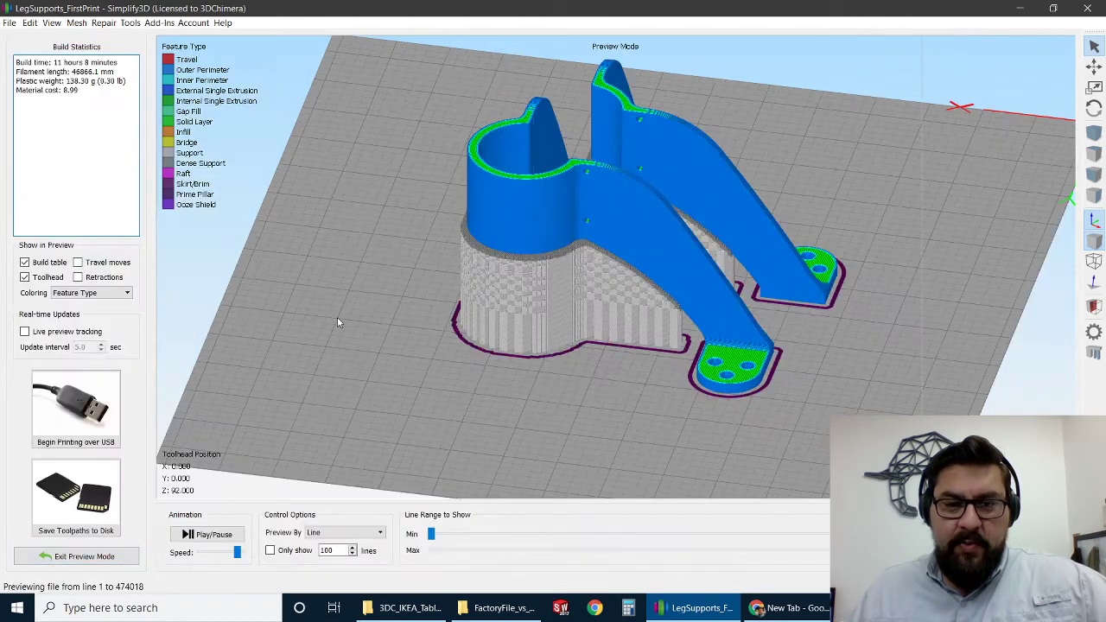
# Step: Rewind the preview's line range to the first layers and examine the base of the support structures
pyautogui.moveTo(384, 314); pyautogui.dragTo(393, 406)
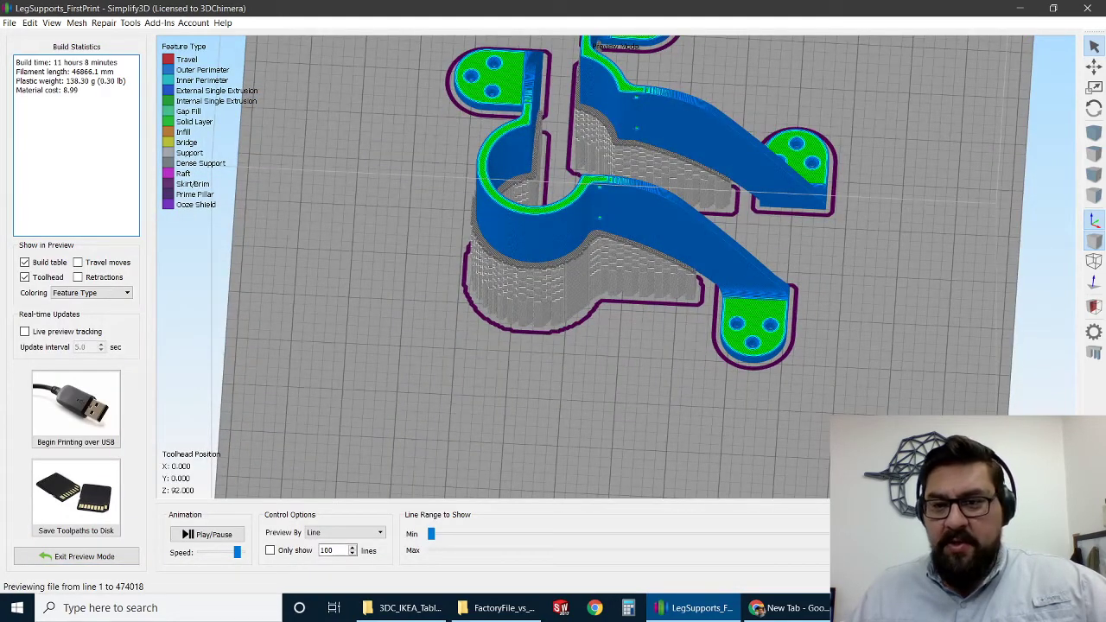
pyautogui.moveTo(864, 550); pyautogui.dragTo(459, 528)
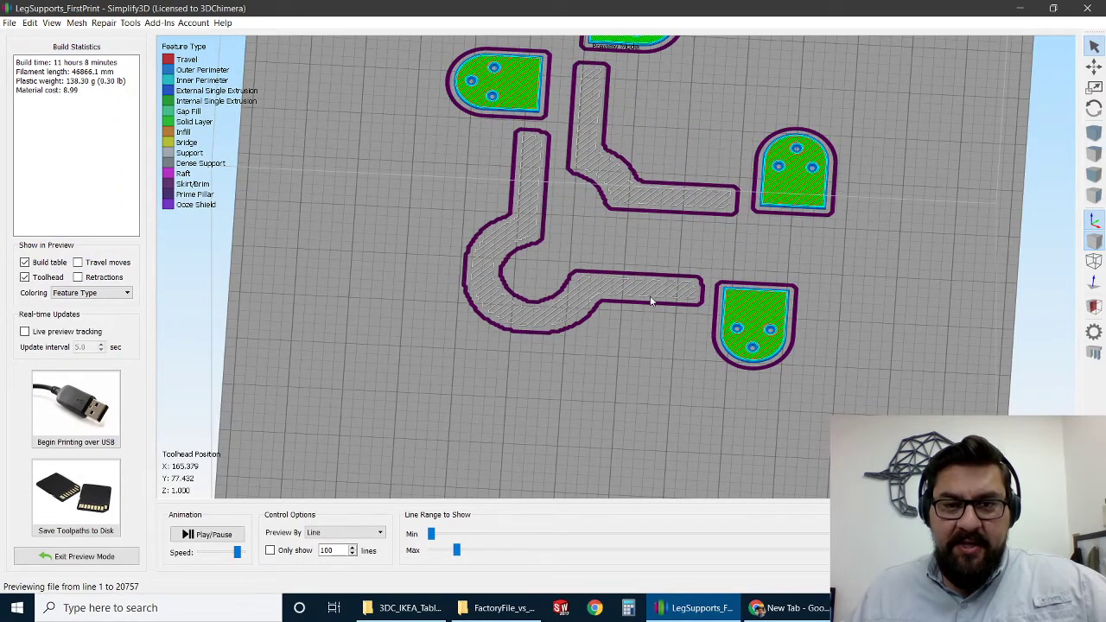
pyautogui.scroll(2, 652, 300)
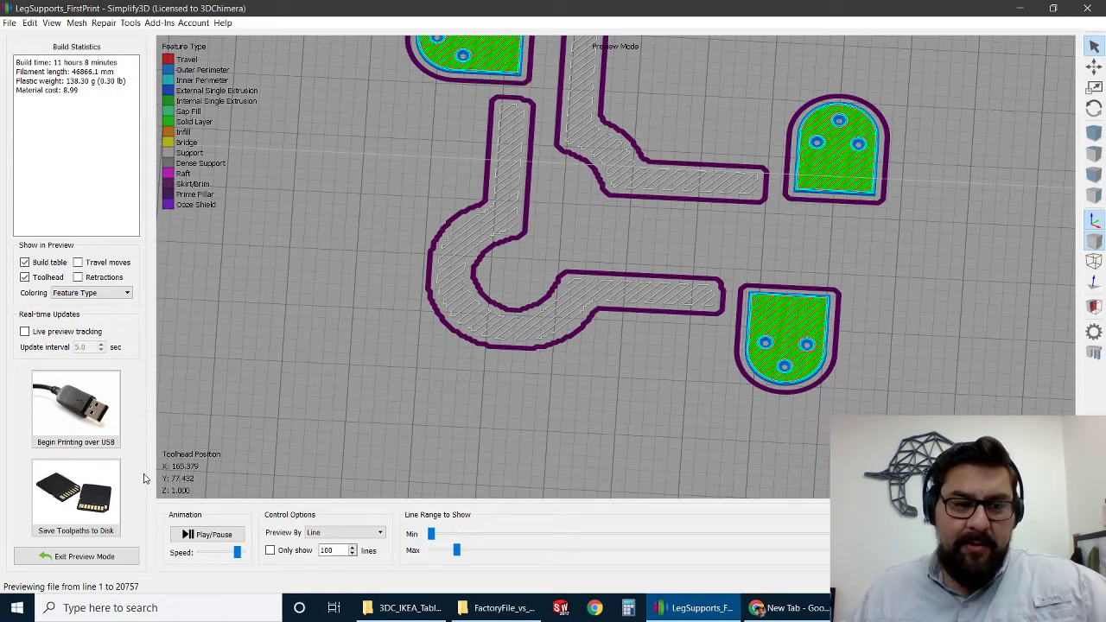
# Step: Set Process1's support base layers to 10 and slice both models again to preview the toolpaths
pyautogui.click(80, 556)
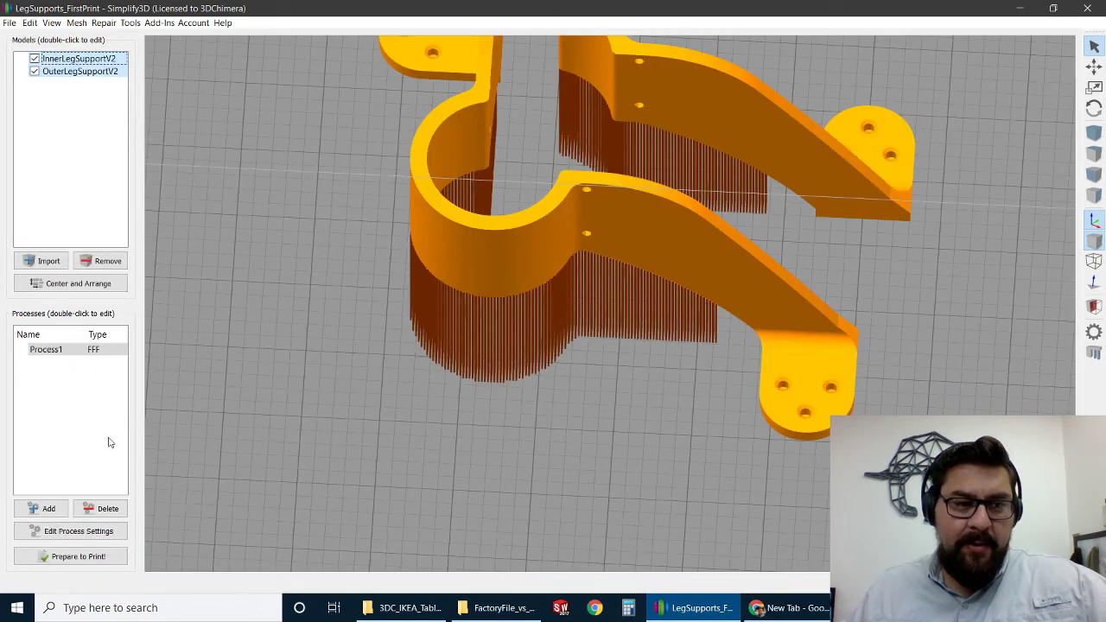
pyautogui.doubleClick(75, 351)
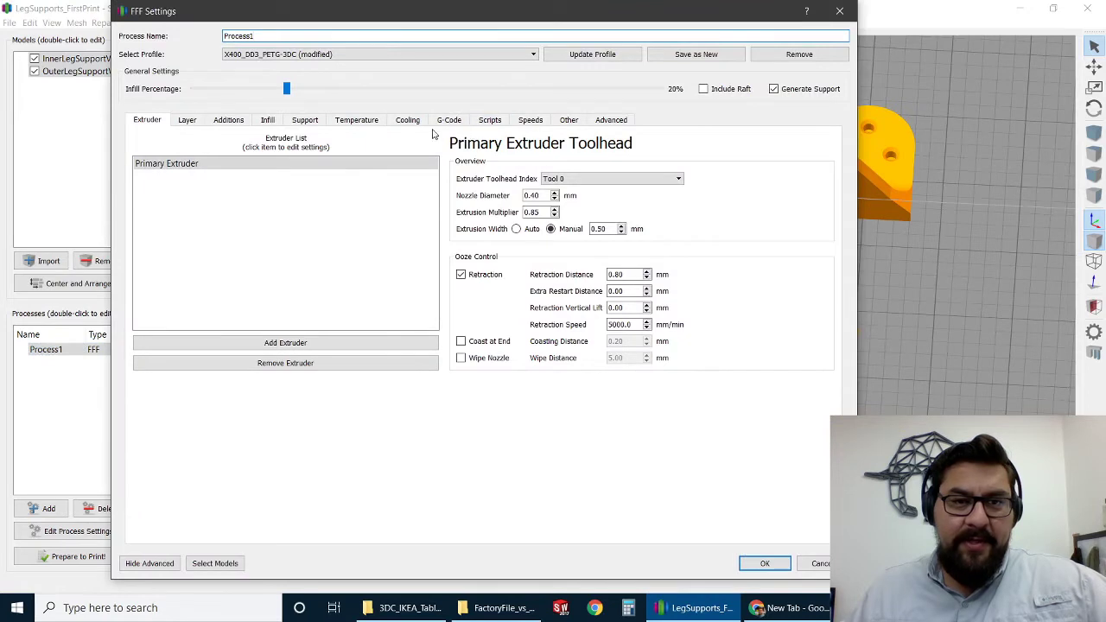
pyautogui.click(306, 121)
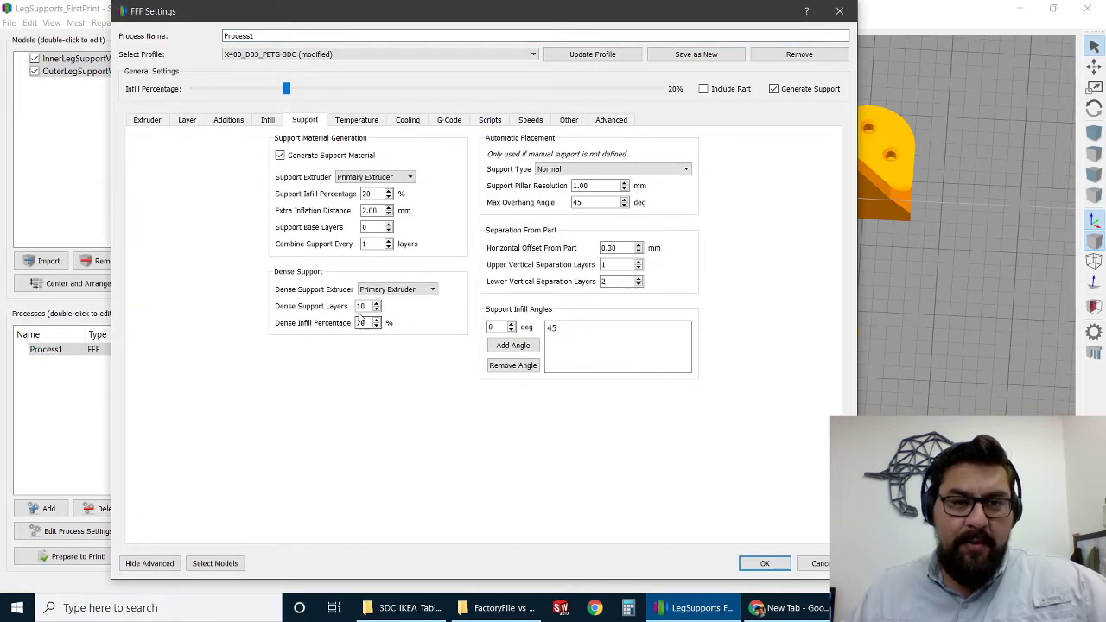
pyautogui.doubleClick(366, 226)
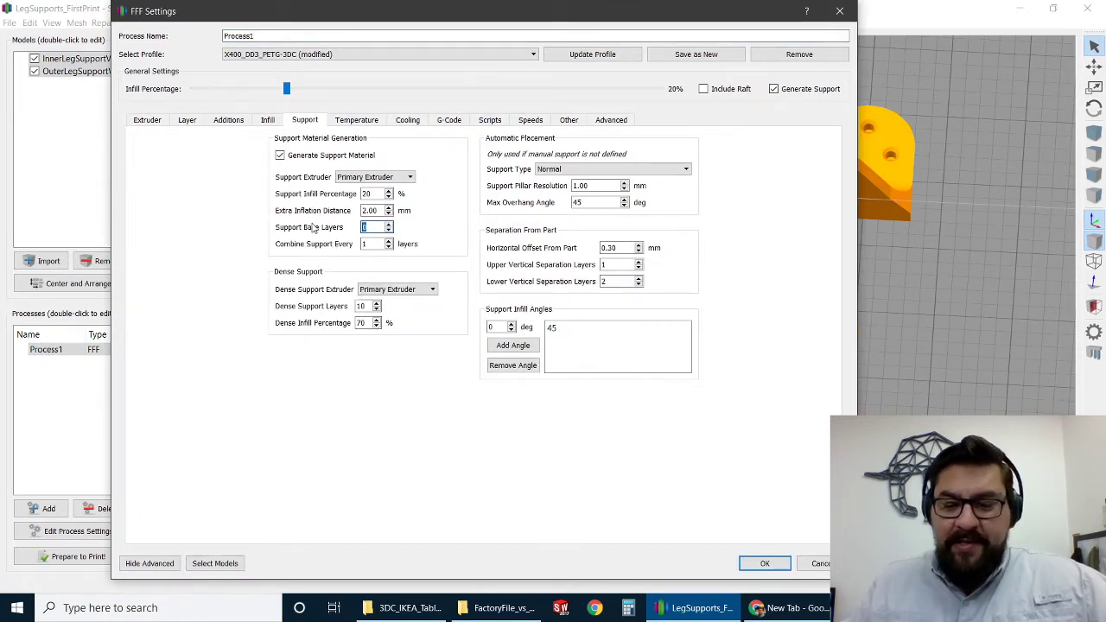
pyautogui.write('10')
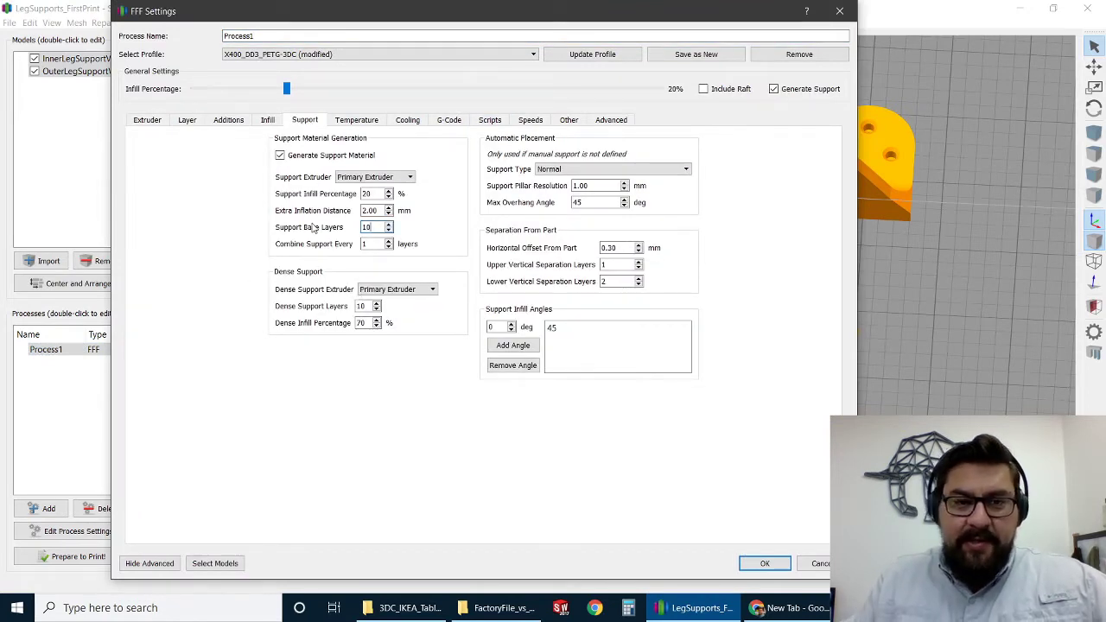
pyautogui.click(765, 563)
pyautogui.click(76, 556)
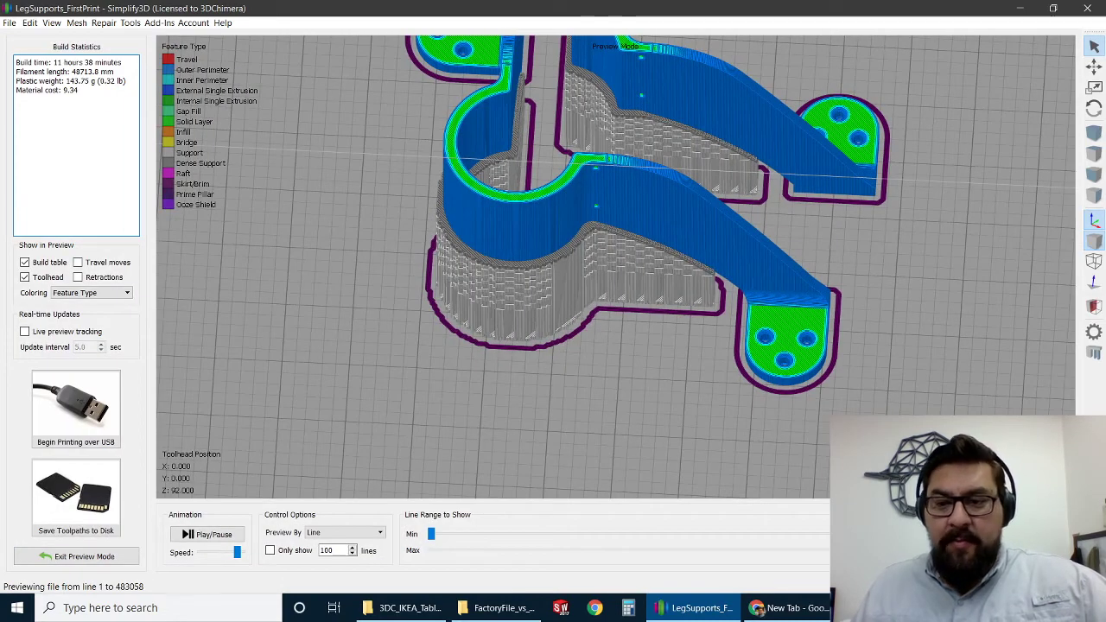
pyautogui.moveTo(1071, 551)
pyautogui.mouseDown()
pyautogui.moveTo(467, 550)
pyautogui.moveTo(1072, 550)
pyautogui.mouseUp()
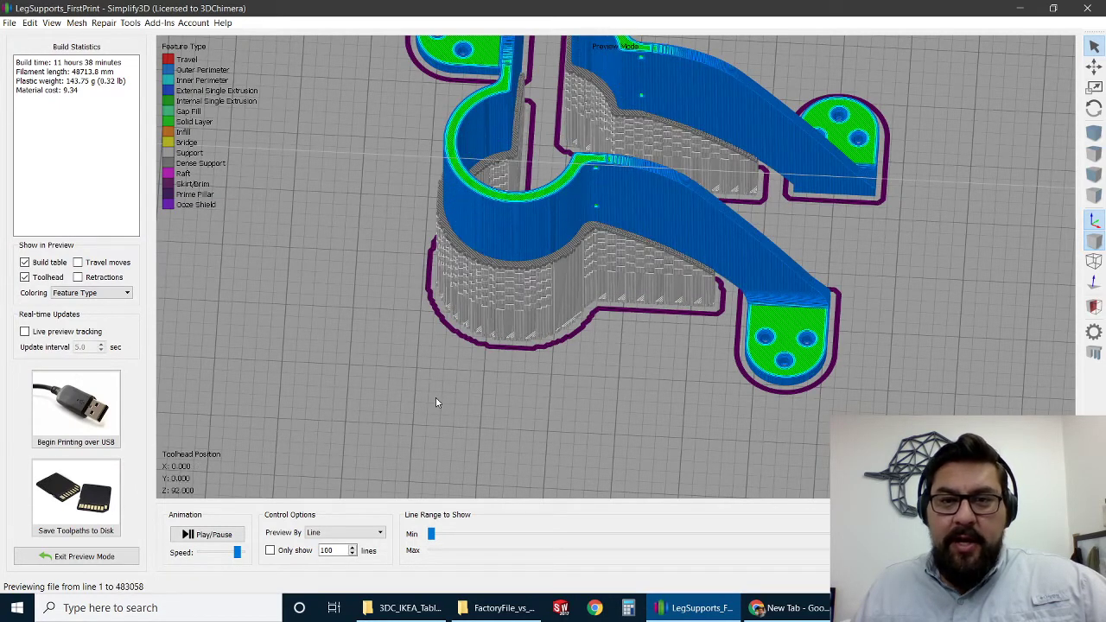
pyautogui.moveTo(435, 402); pyautogui.dragTo(722, 226)
# Step: Set Process1's primary layer height to 0.3 mm and slice both models again
pyautogui.click(84, 557)
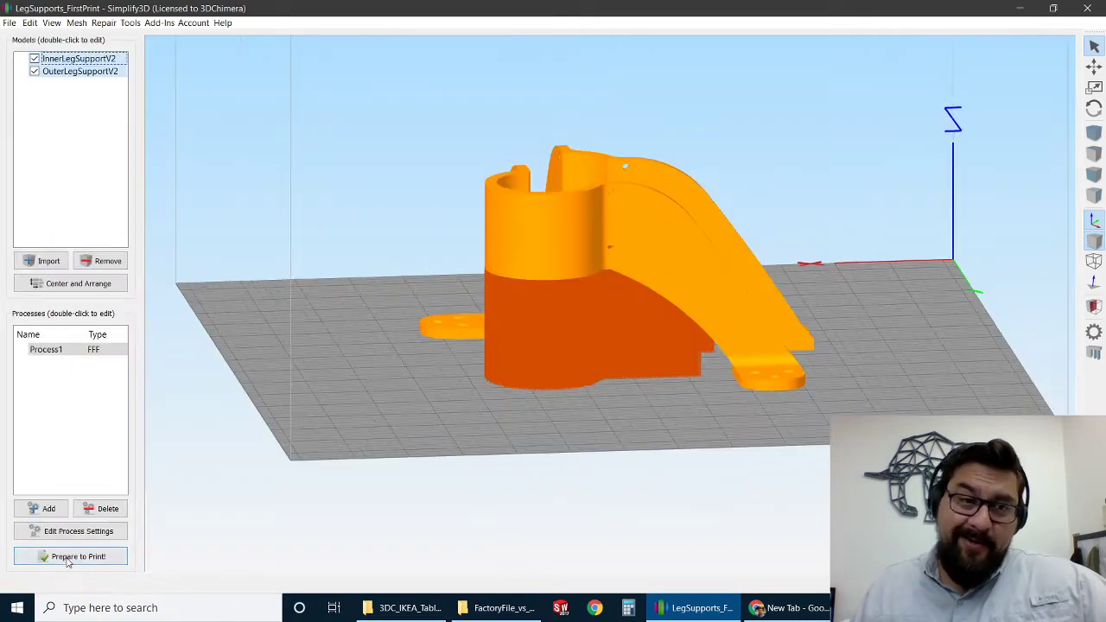
pyautogui.doubleClick(69, 351)
pyautogui.click(188, 120)
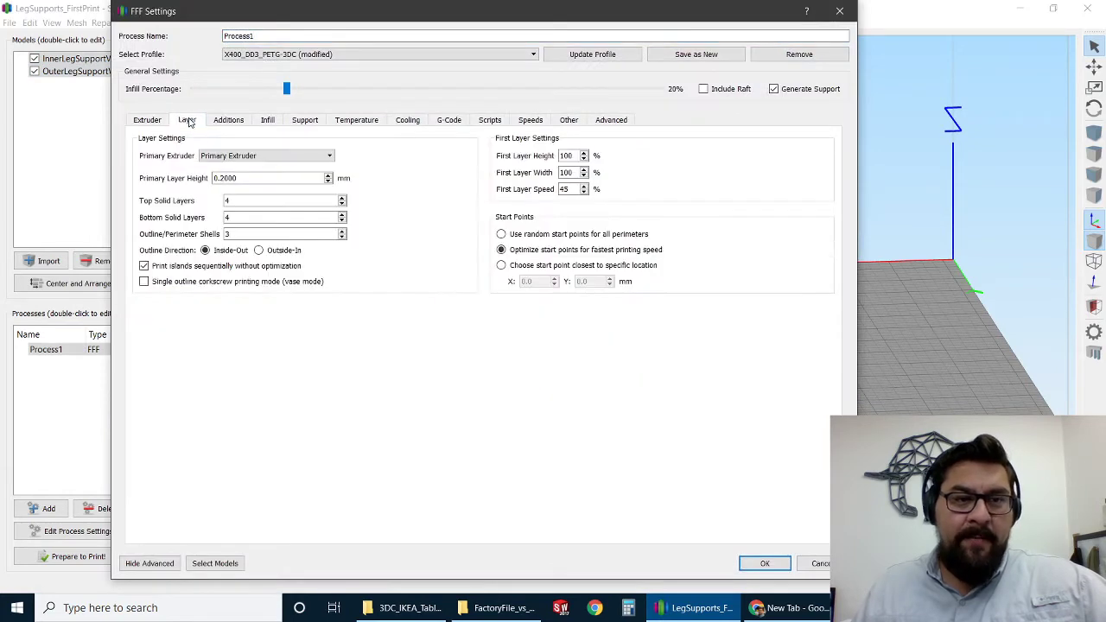
pyautogui.click(272, 178)
pyautogui.moveTo(272, 178); pyautogui.dragTo(180, 175)
pyautogui.write('0.2')
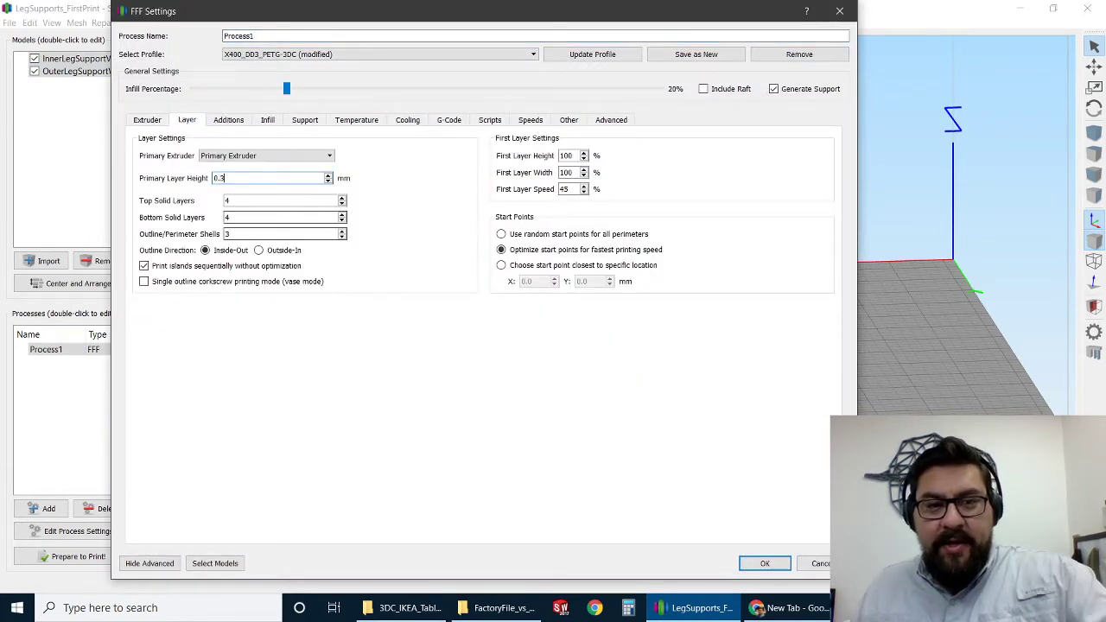
pyautogui.click(765, 564)
pyautogui.click(58, 557)
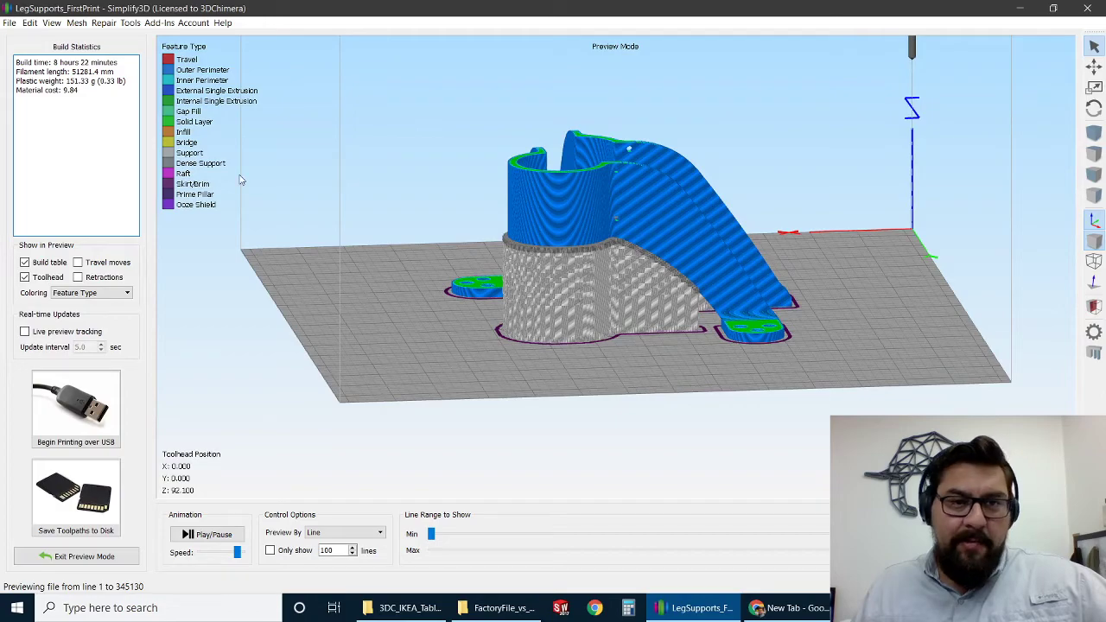
# Step: Examine the support structures and layer lines of both leg supports in the toolpath preview
pyautogui.scroll(1, 559, 209)
pyautogui.scroll(-3, 587, 208)
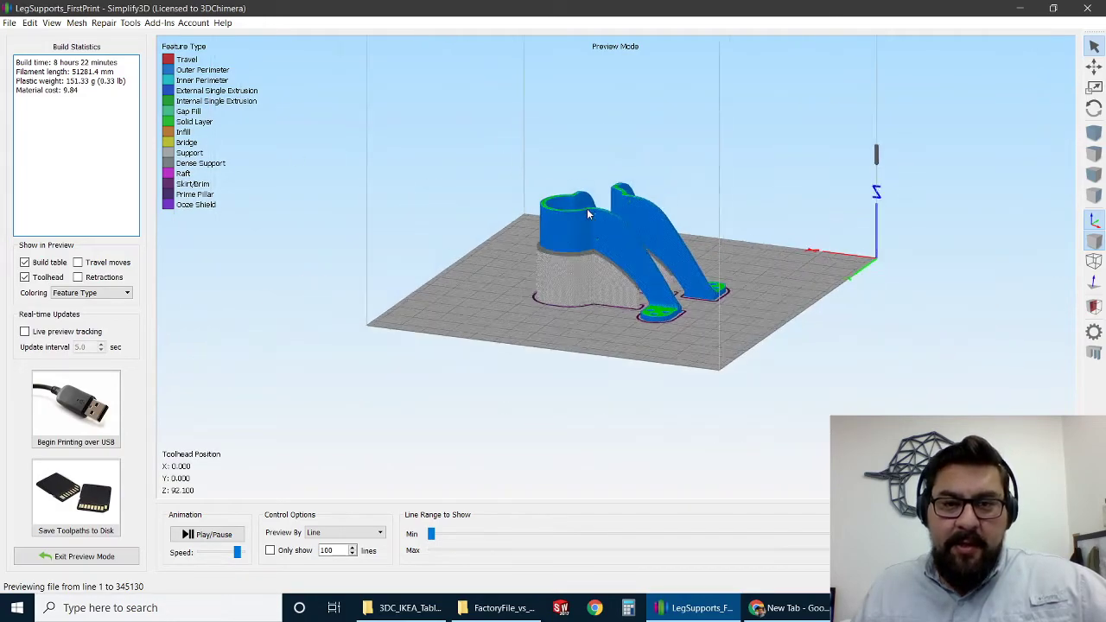
pyautogui.scroll(3, 591, 214)
pyautogui.scroll(5, 551, 186)
pyautogui.scroll(6, 582, 165)
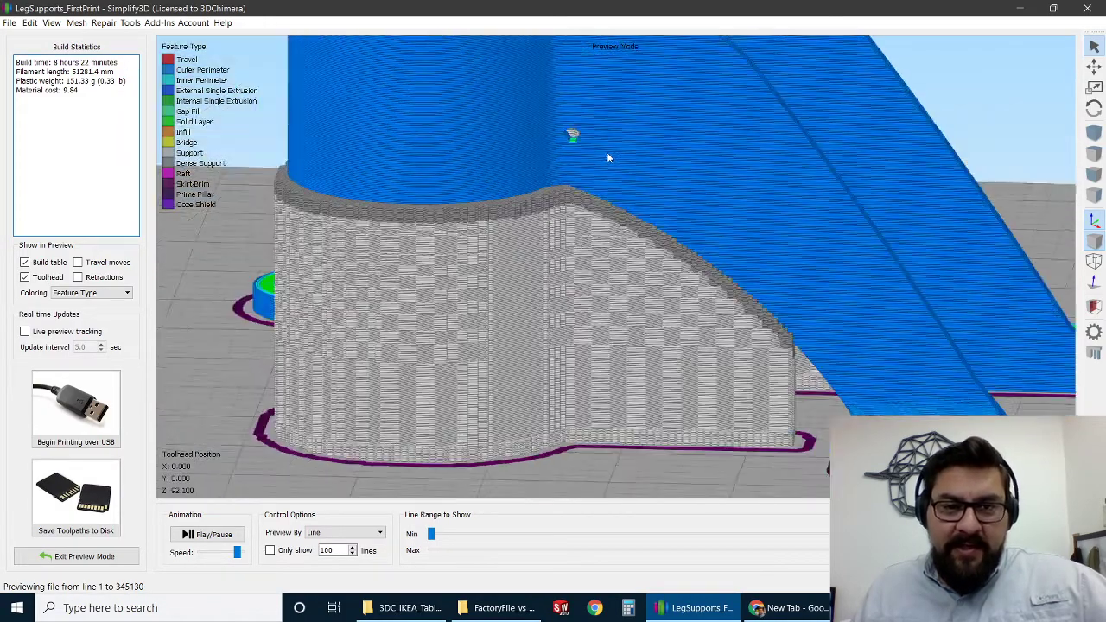
pyautogui.scroll(-6, 607, 149)
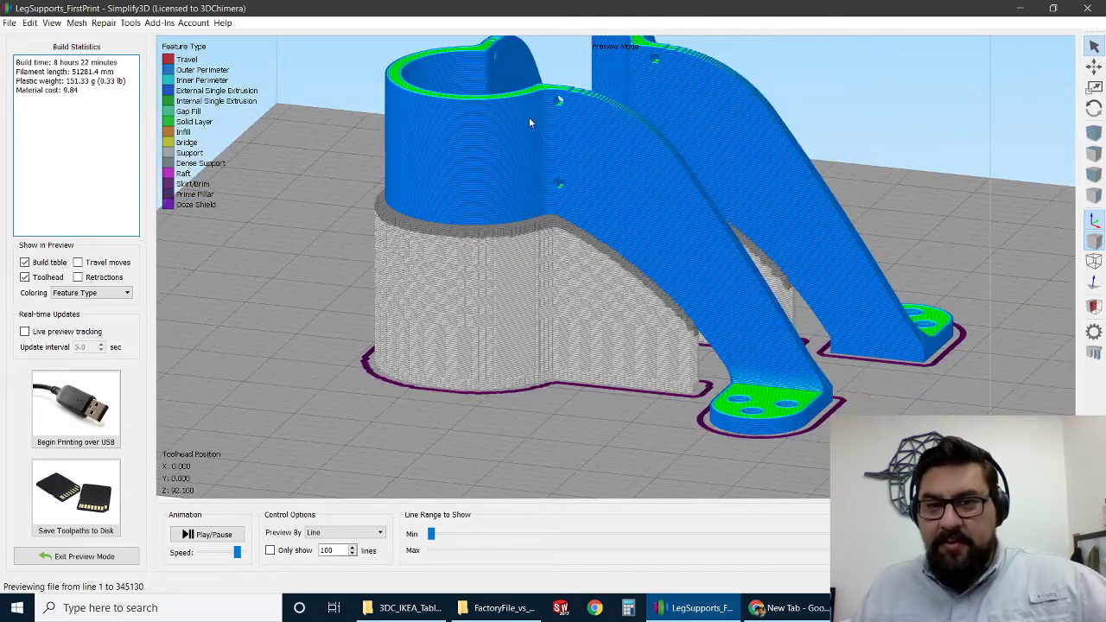
pyautogui.scroll(-4, 529, 129)
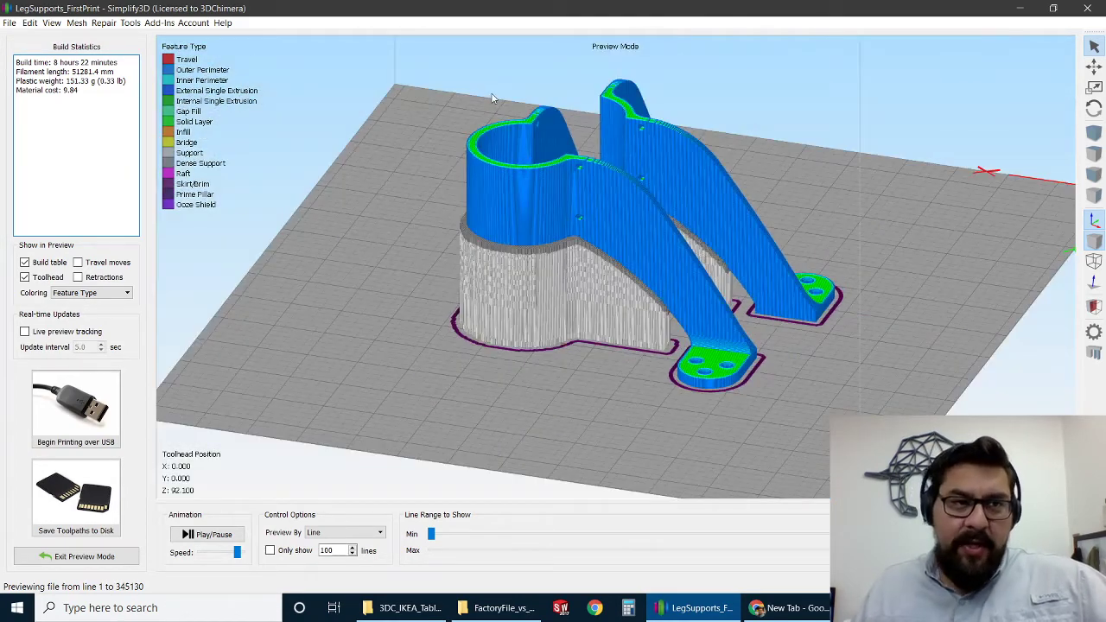
# Step: Save the toolpaths as LegSupports_SecondPrint.gcode in the FactoryFile_vs_GCode folder
pyautogui.click(92, 516)
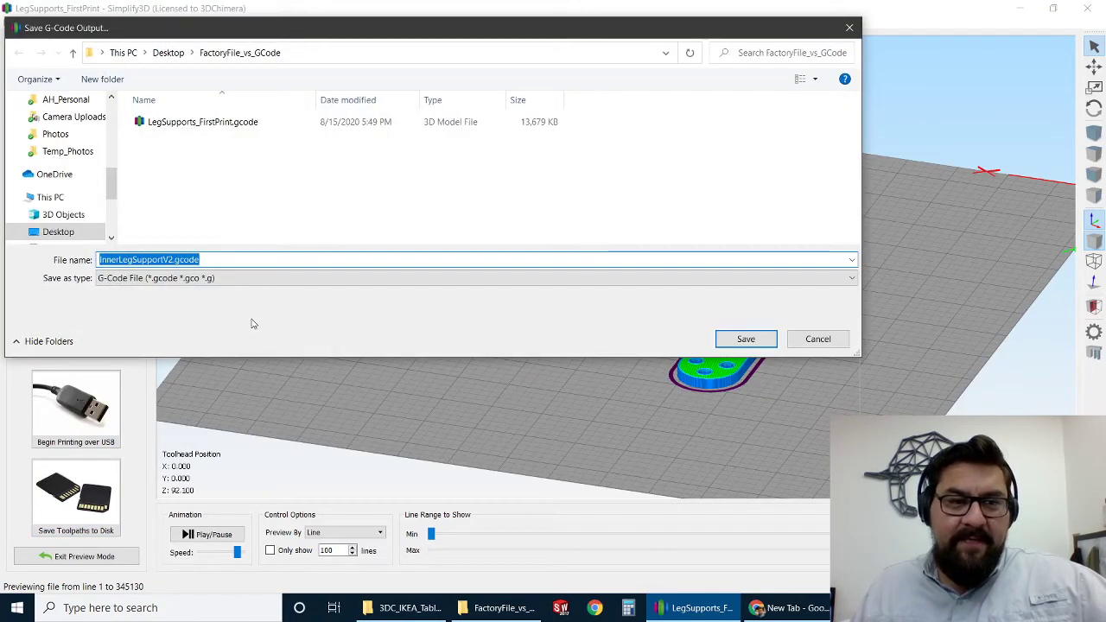
pyautogui.click(164, 130)
pyautogui.click(165, 259)
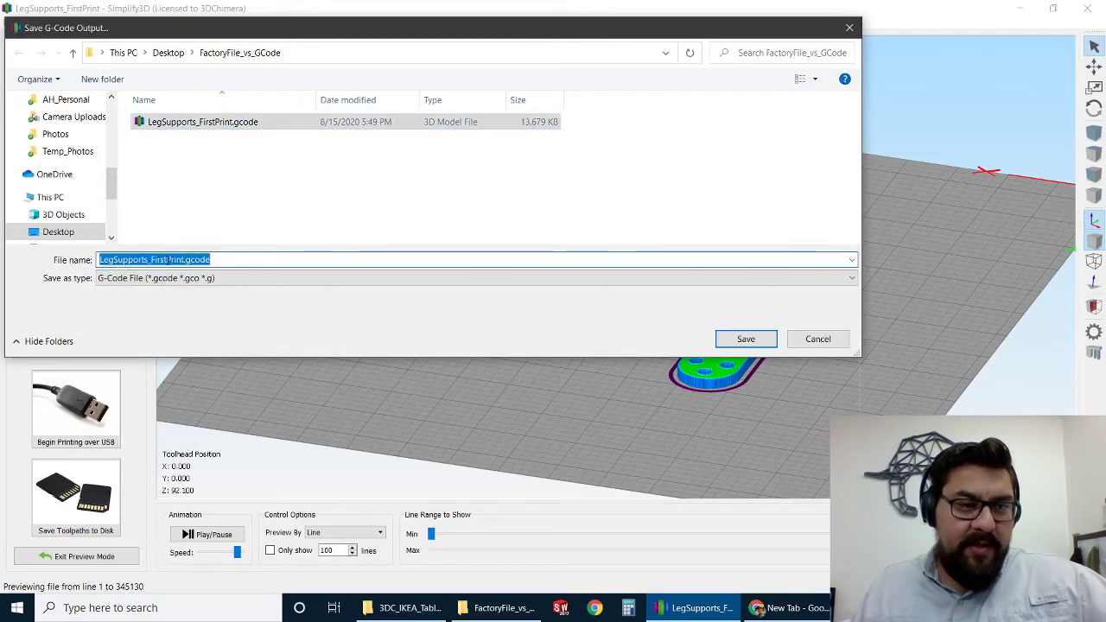
pyautogui.click(165, 259)
pyautogui.write('Second')
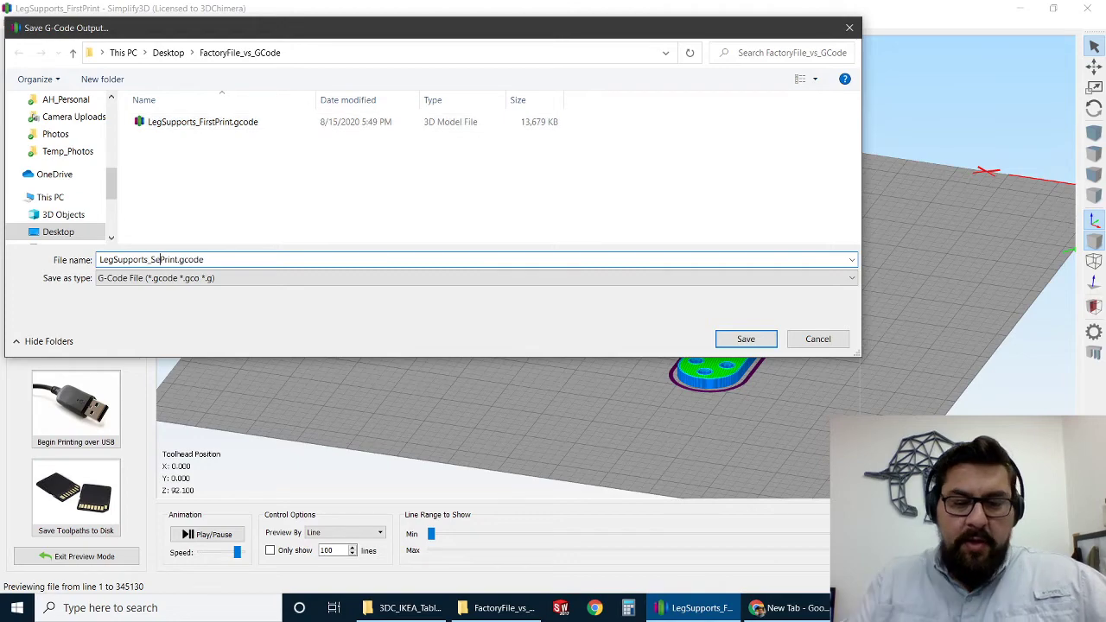
pyautogui.press('Return')
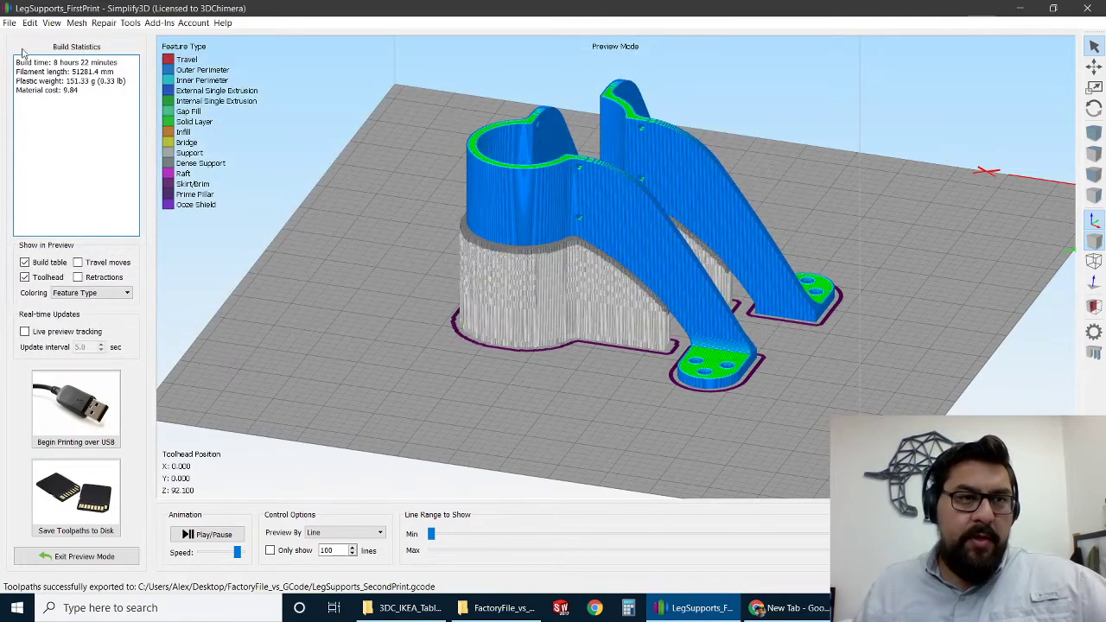
# Step: Save the project as a new factory file named LegSupports_SecondPrint.factory
pyautogui.click(11, 23)
pyautogui.click(48, 78)
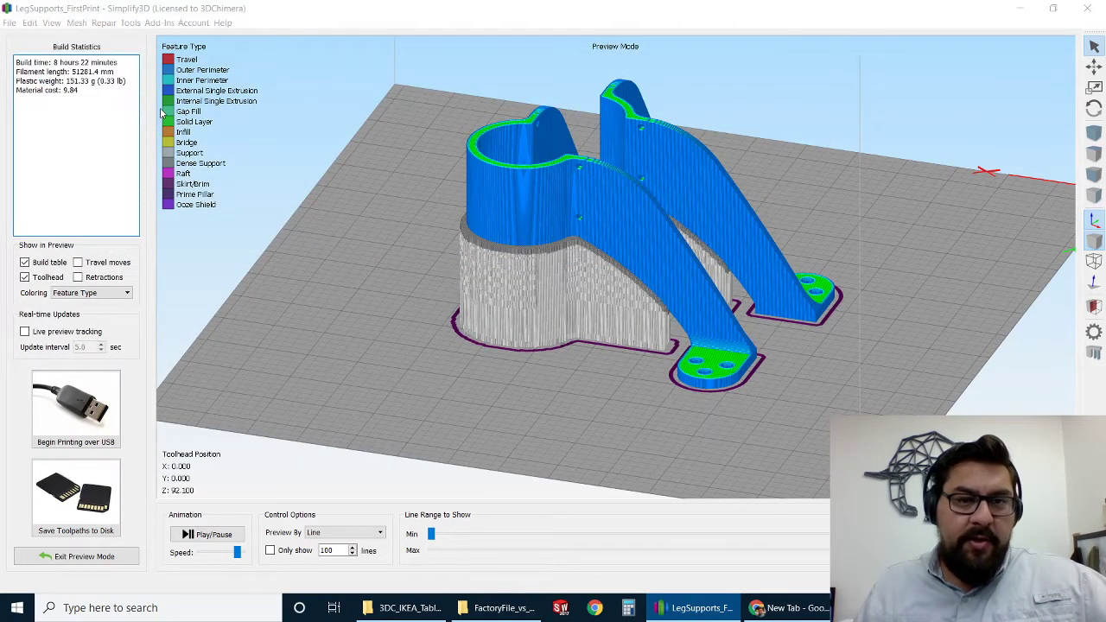
pyautogui.click(297, 128)
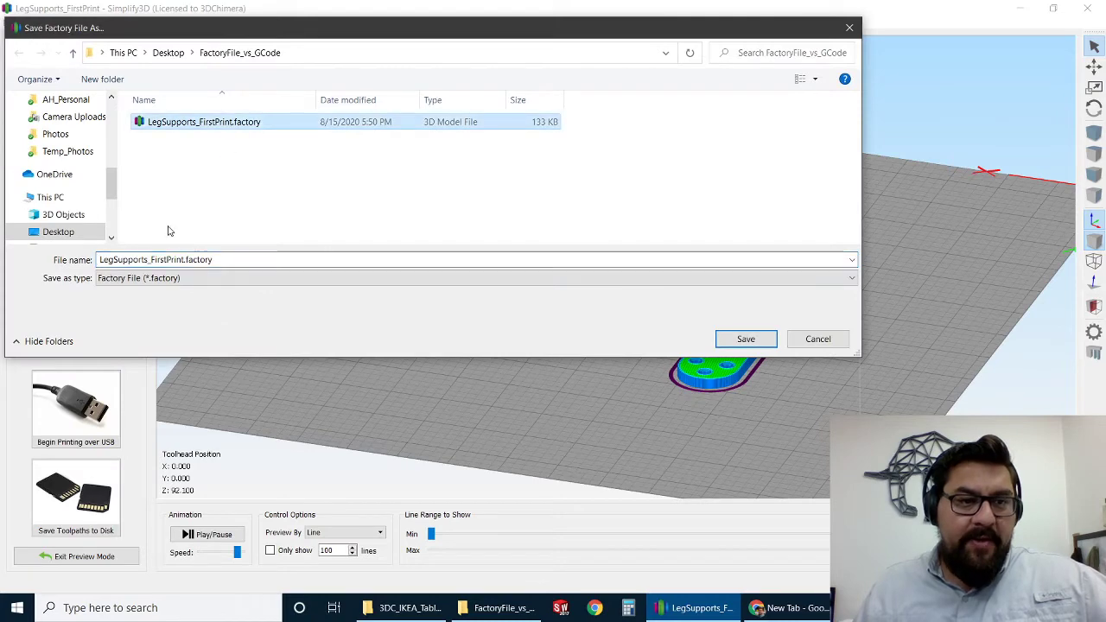
pyautogui.click(169, 259)
pyautogui.press('BackSpace')
pyautogui.press('BackSpace')
pyautogui.press('BackSpace')
pyautogui.press('BackSpace')
pyautogui.press('BackSpace')
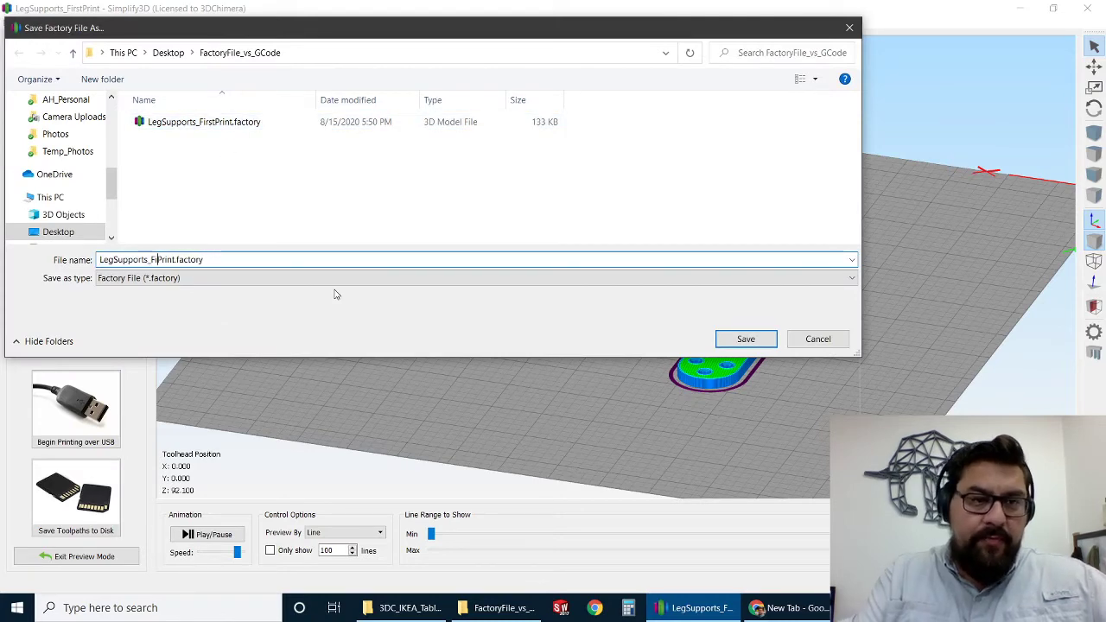
pyautogui.write('Second')
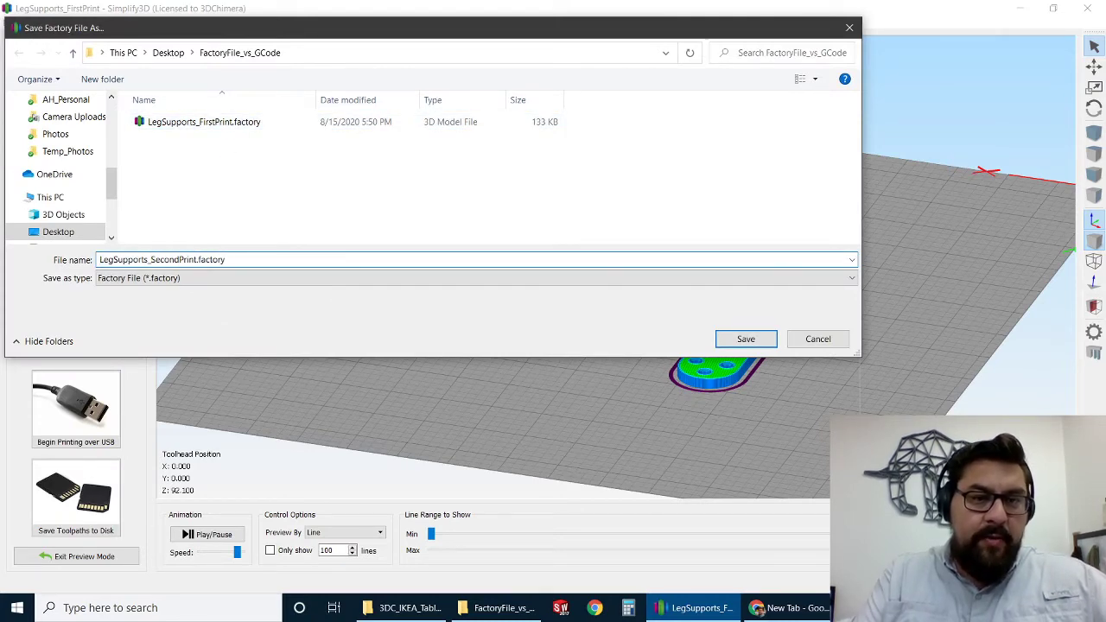
pyautogui.press('Return')
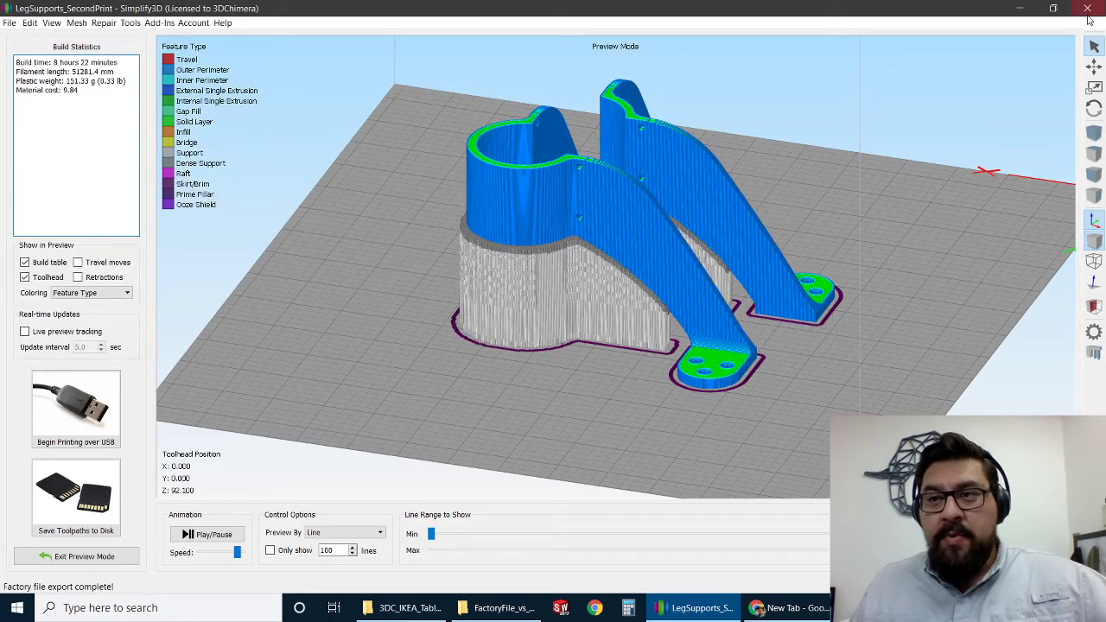
# Step: Close Simplify3D and review the first and second print files in the FactoryFile_vs_GCode folder
pyautogui.click(1087, 8)
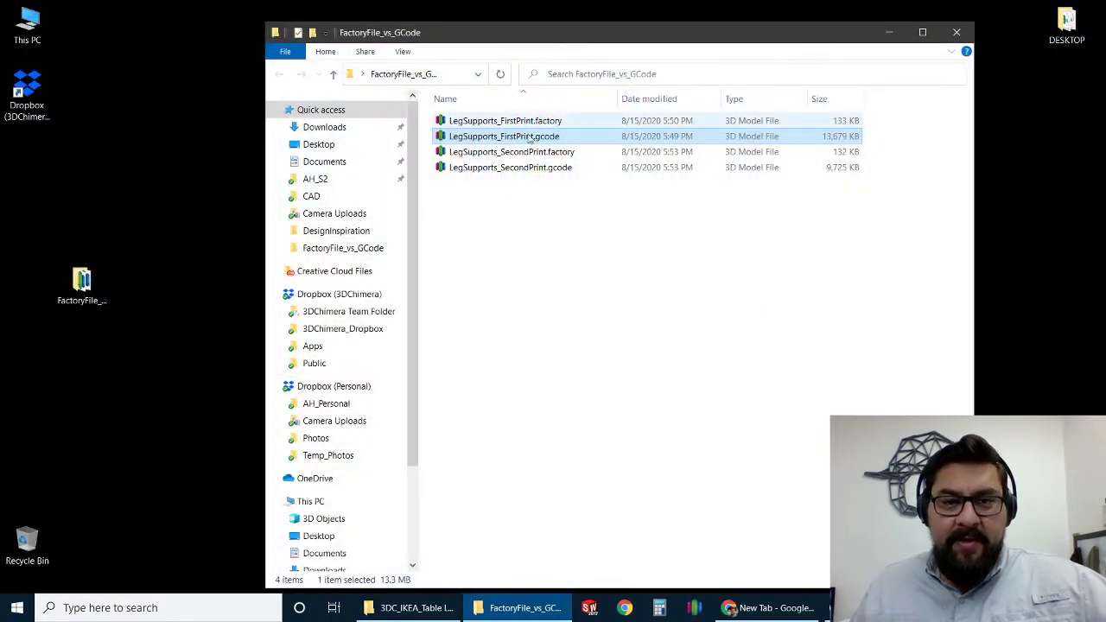
pyautogui.click(527, 155)
pyautogui.click(525, 170)
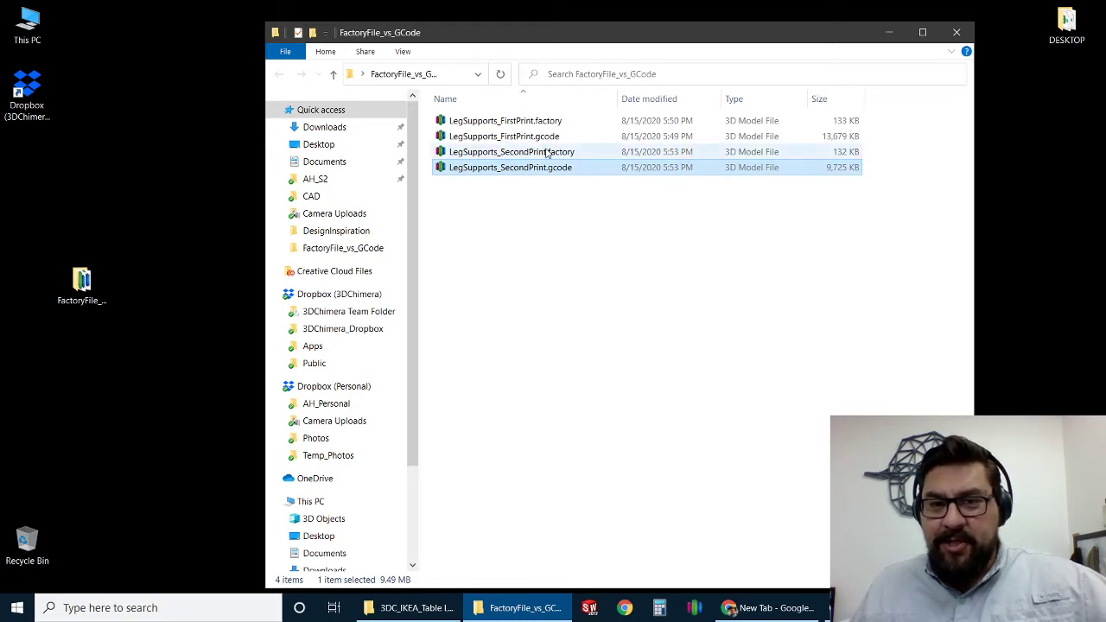
pyautogui.click(518, 137)
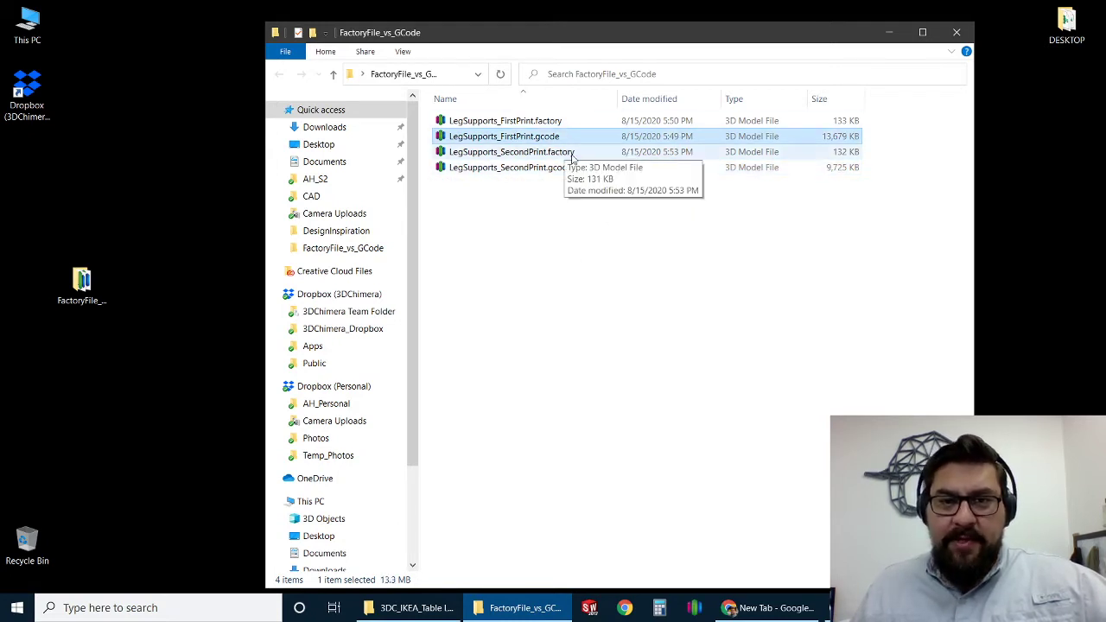
# Step: Open LegSupports_FirstPrint.gcode, examine its raft and supports with a reduced maximum line, and return to the FactoryFile_vs_GCode folder
pyautogui.doubleClick(504, 137)
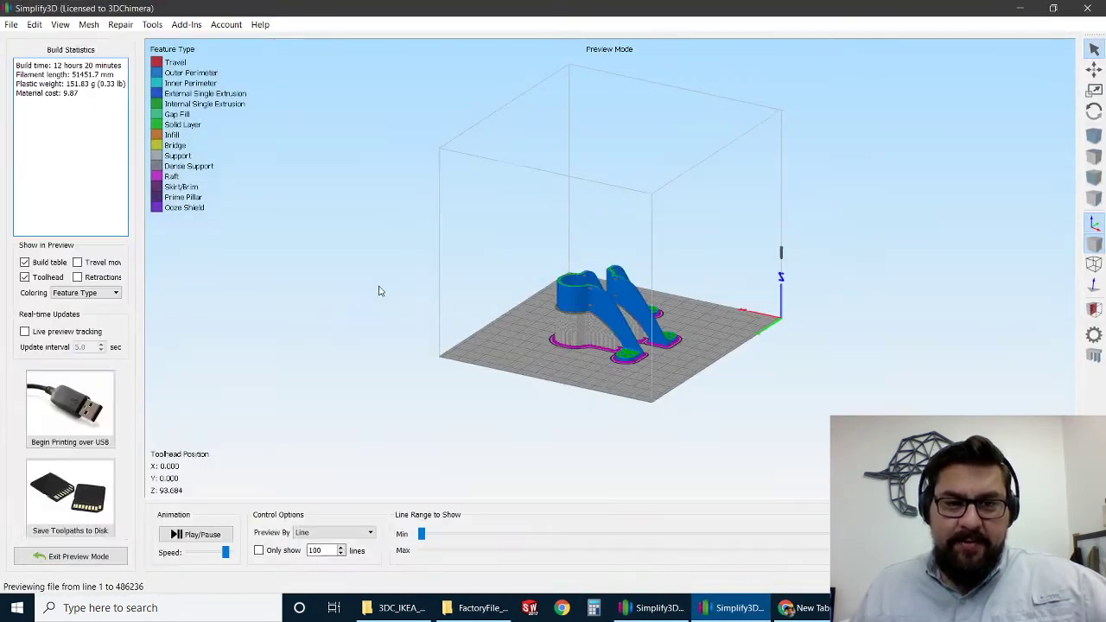
pyautogui.scroll(8, 617, 362)
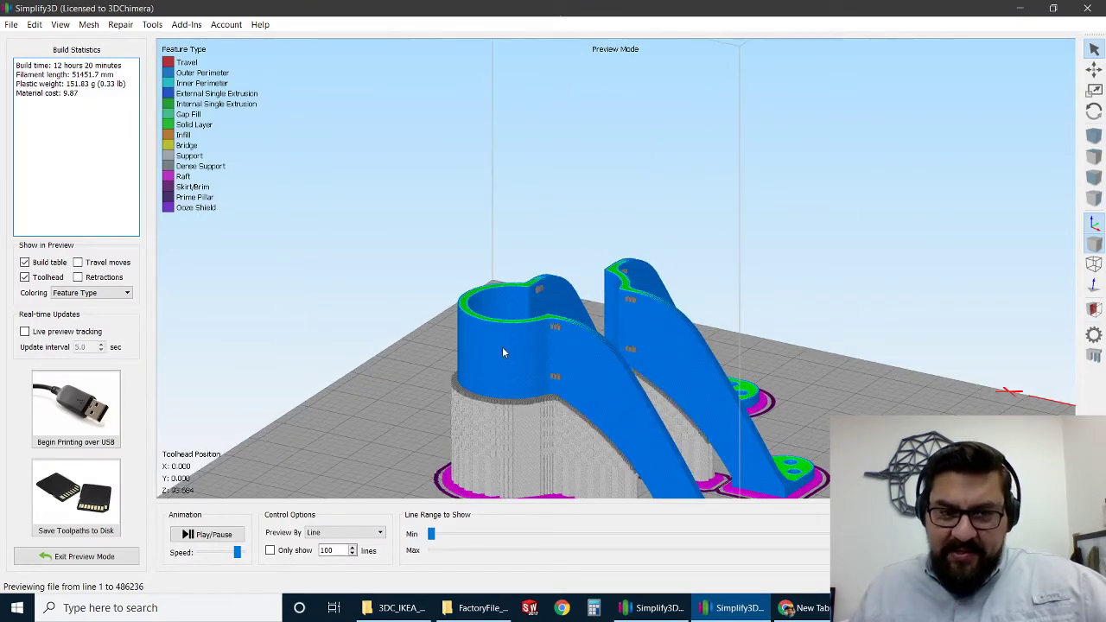
pyautogui.moveTo(533, 247); pyautogui.dragTo(544, 158, button='right')
pyautogui.moveTo(1010, 549); pyautogui.dragTo(577, 550)
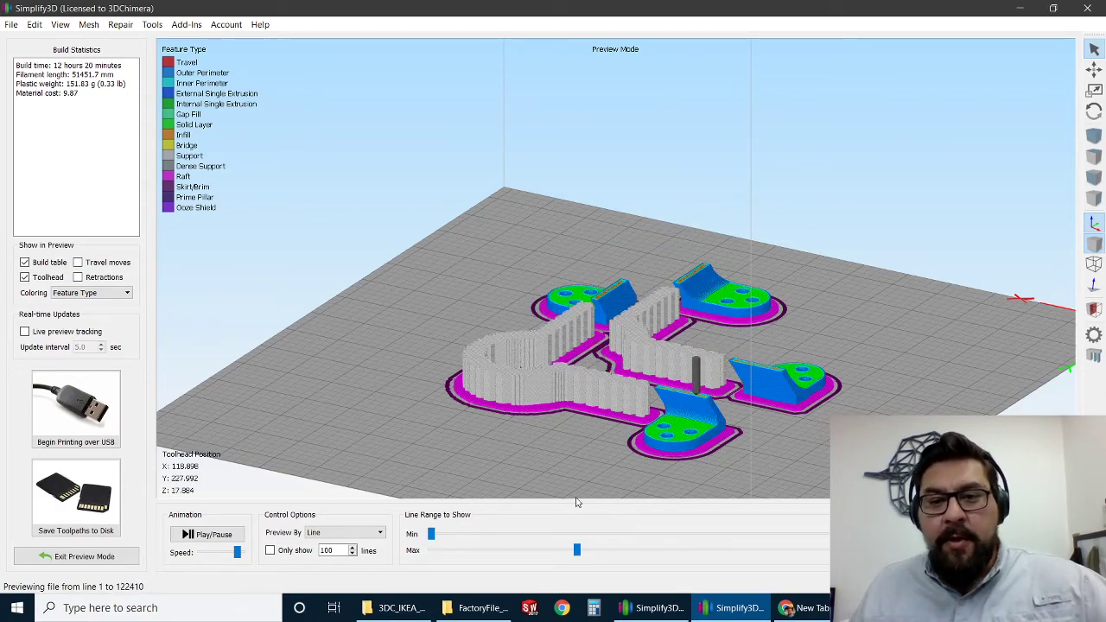
pyautogui.scroll(8, 637, 430)
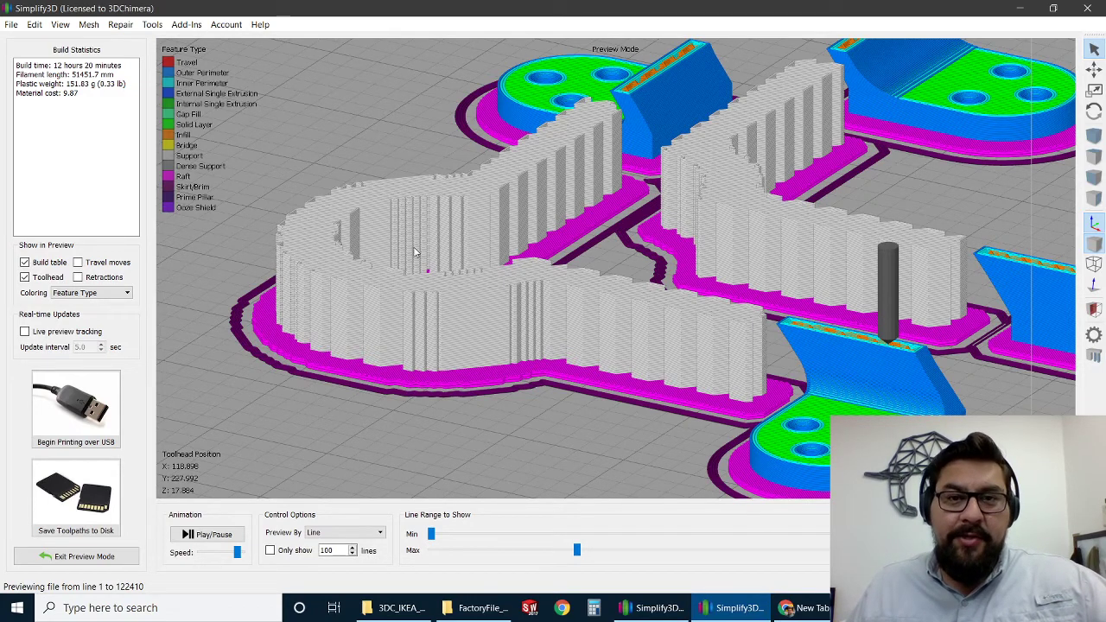
pyautogui.scroll(-5, 413, 247)
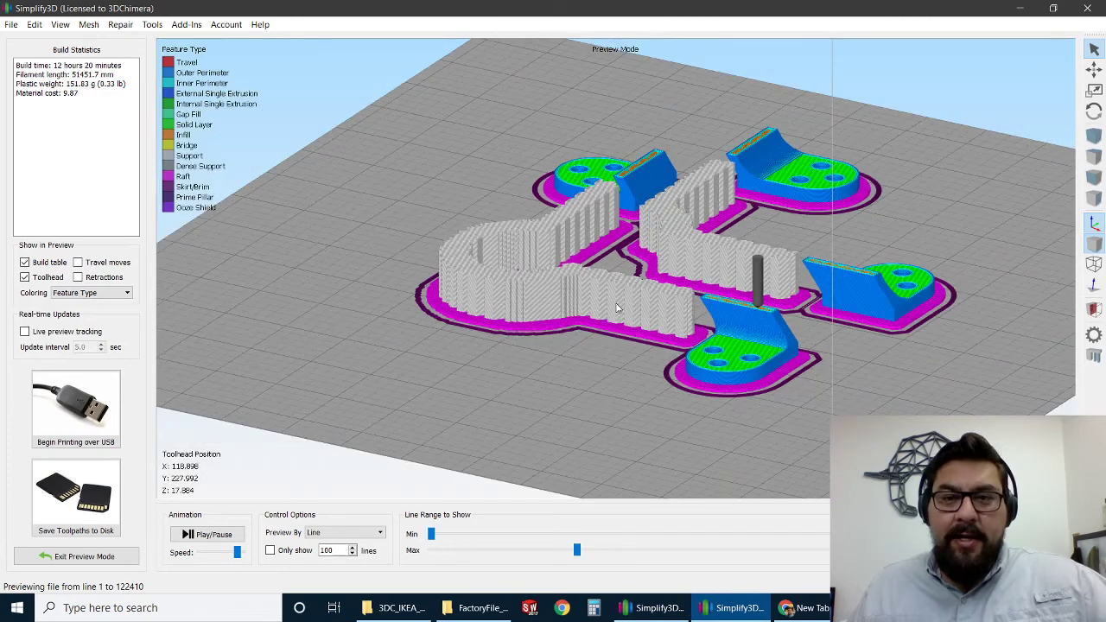
pyautogui.scroll(-3, 617, 308)
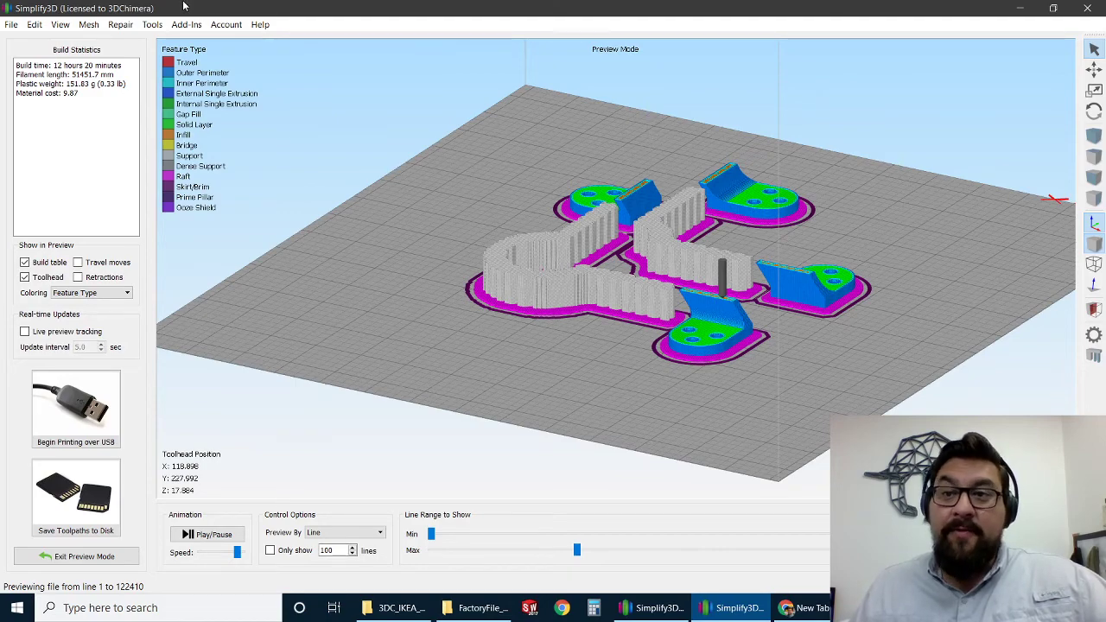
pyautogui.click(1023, 9)
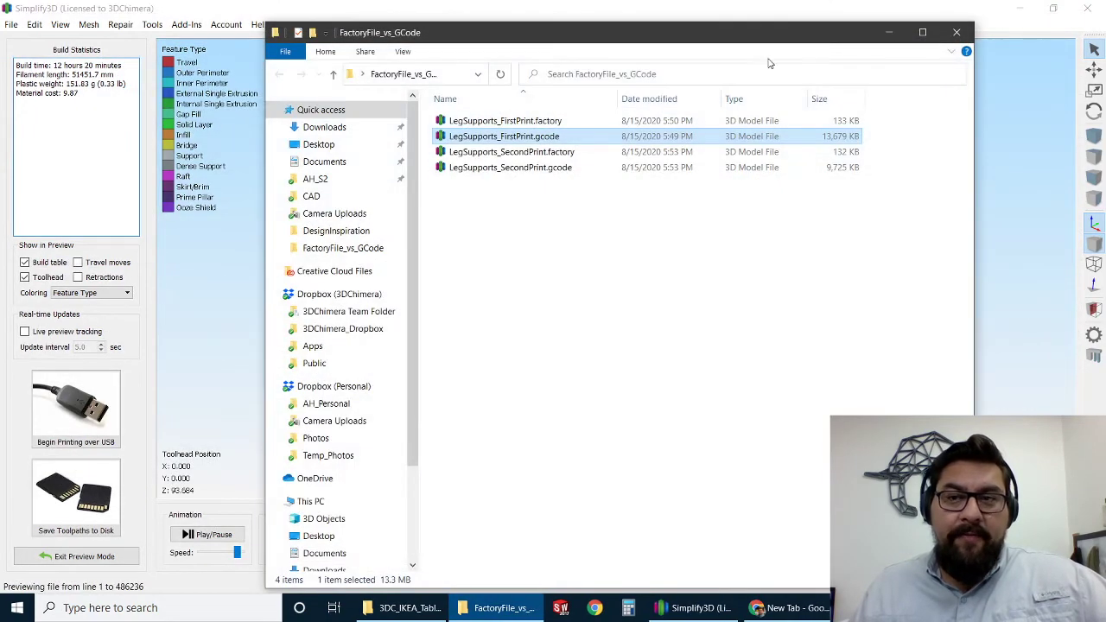
pyautogui.click(1023, 8)
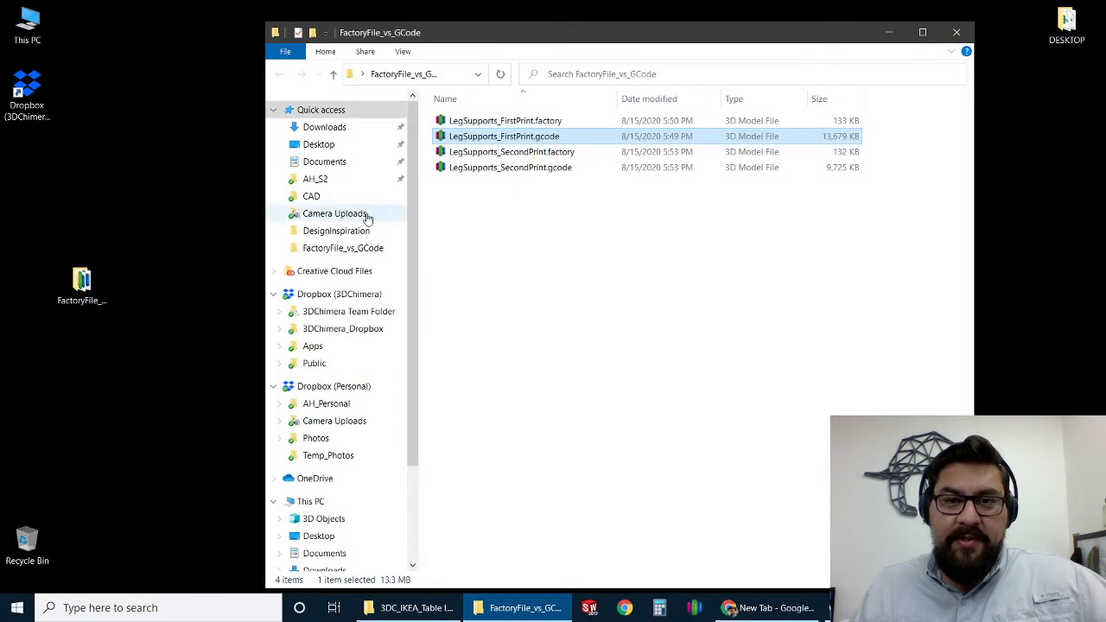
# Step: Open LegSupports_SecondPrint.factory in Simplify3D and export the outer leg support as binary STL OuterLegSupportV2.stl in the FactoryFile_vs_GCode folder
pyautogui.click(507, 152)
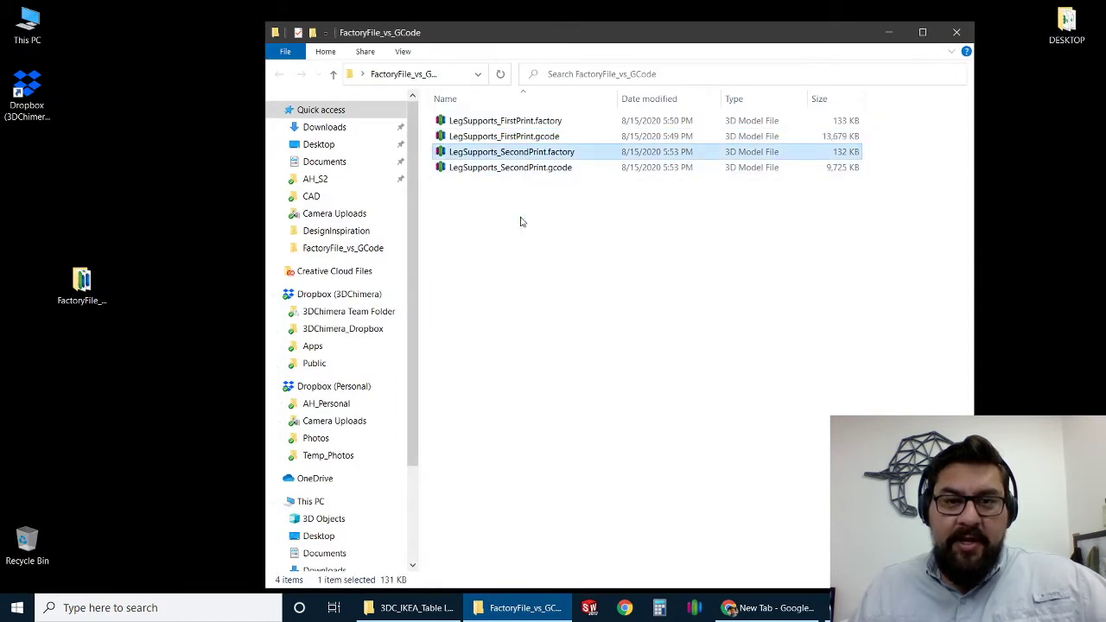
pyautogui.doubleClick(560, 152)
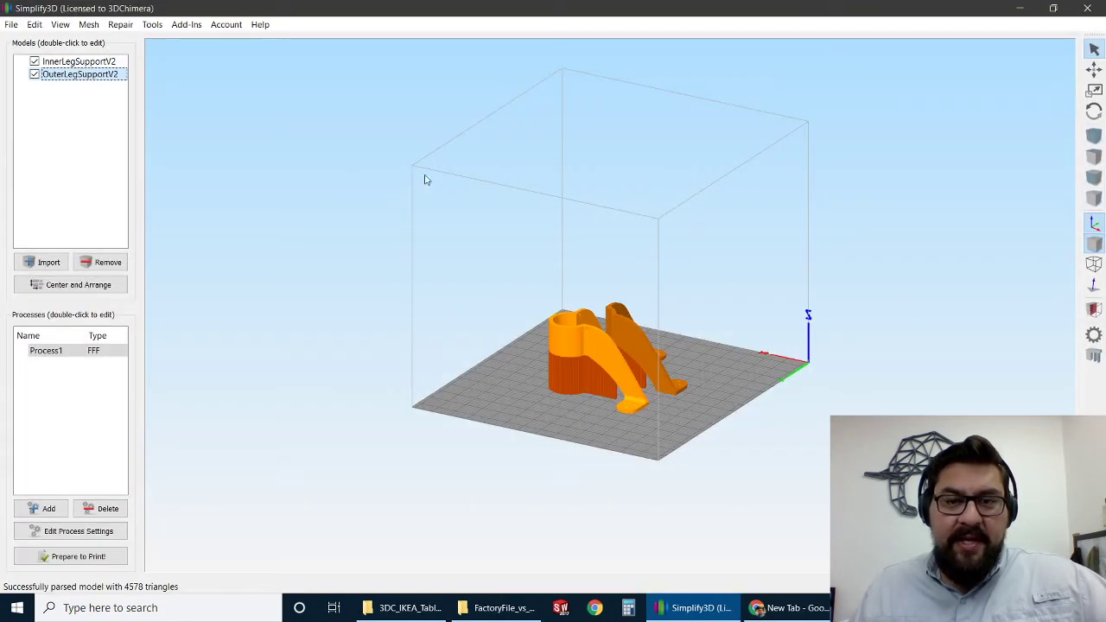
pyautogui.click(12, 25)
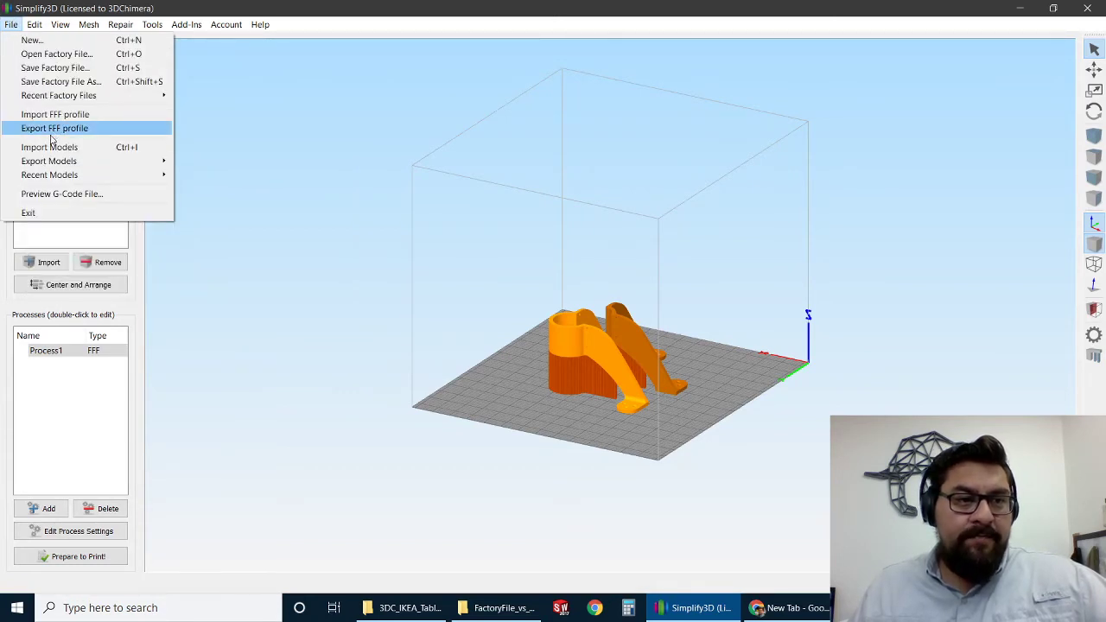
pyautogui.moveTo(52, 162)
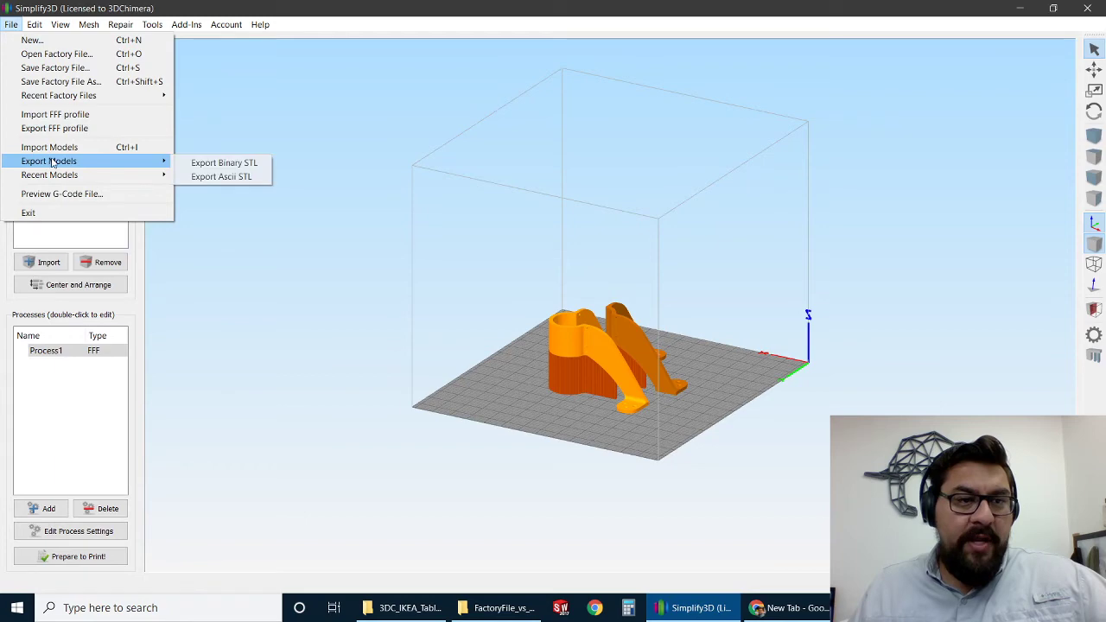
pyautogui.click(203, 167)
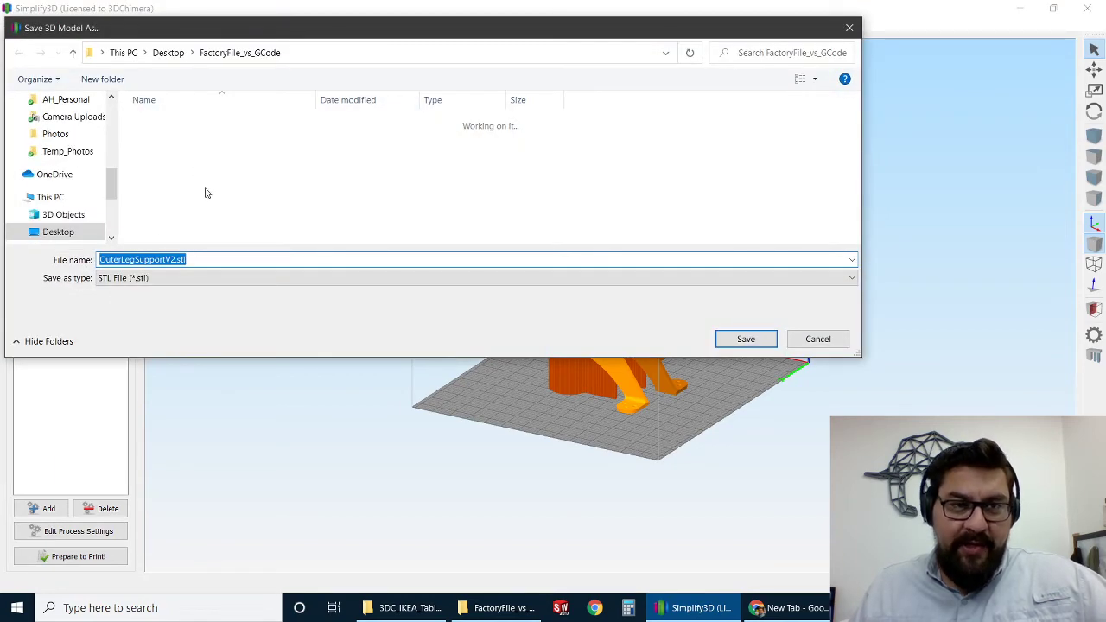
pyautogui.click(746, 339)
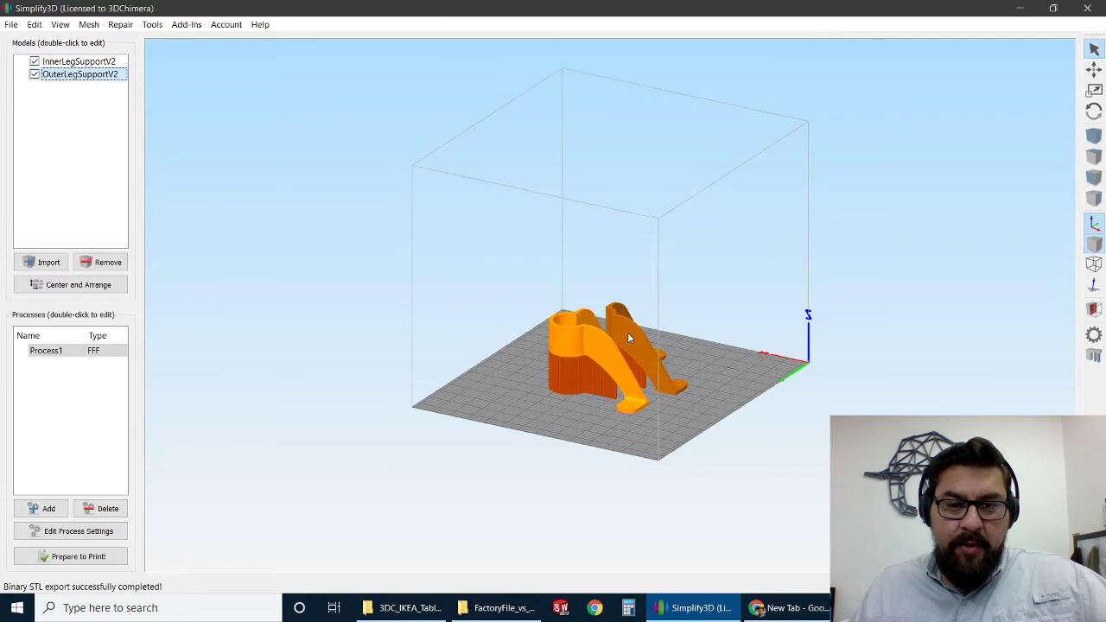
# Step: Select the inner leg support and export it as binary STL InnerLegSupportV2.stl in the FactoryFile_vs_GCode folder
pyautogui.click(10, 25)
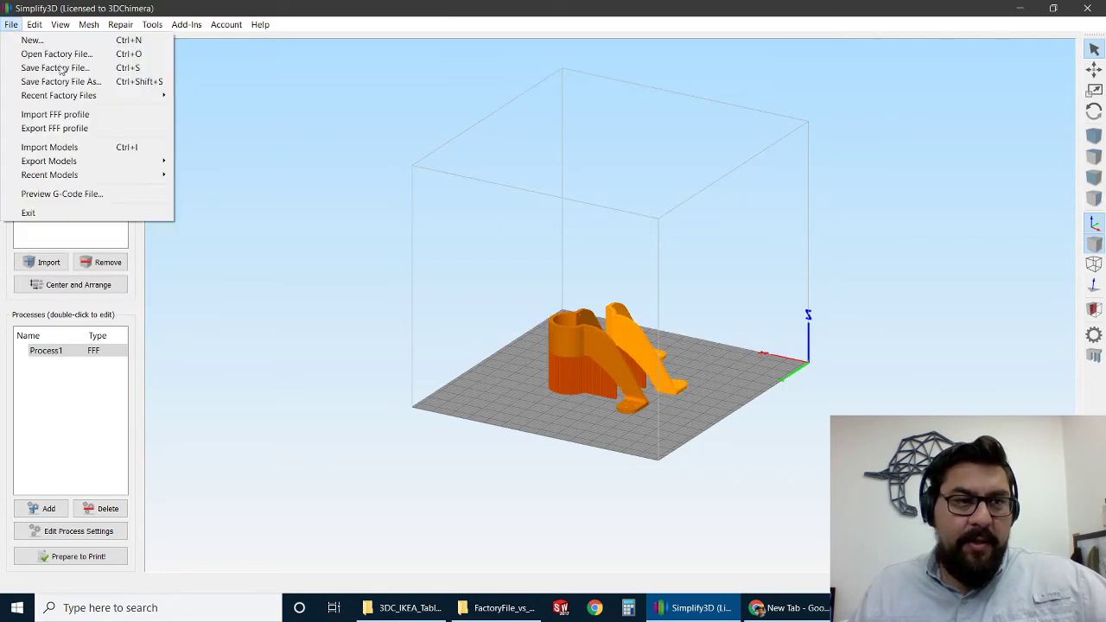
pyautogui.click(214, 171)
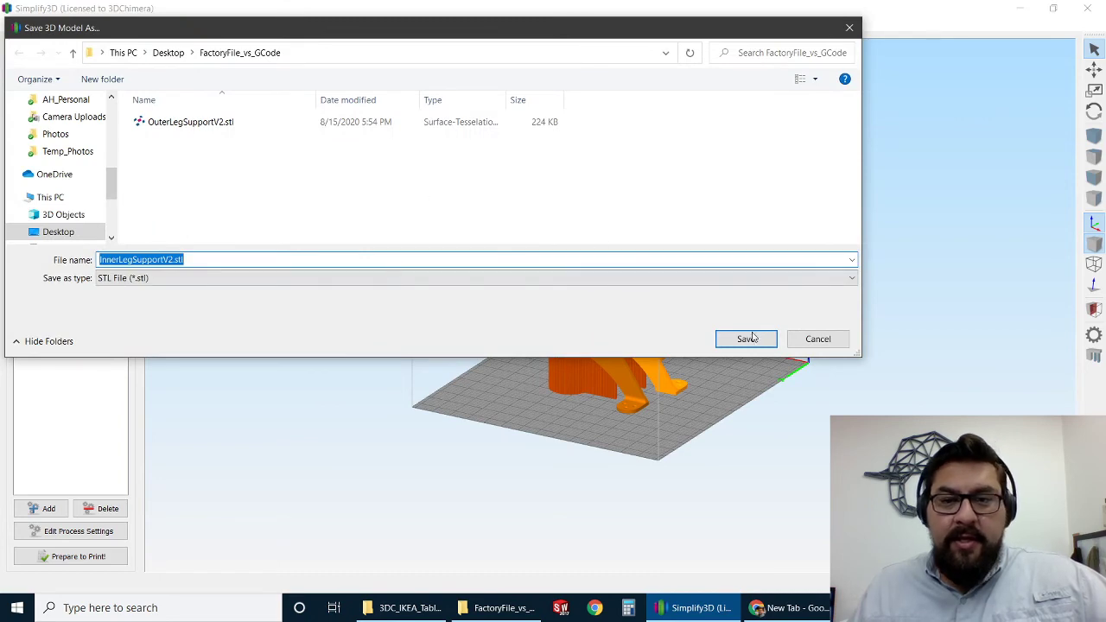
pyautogui.click(749, 338)
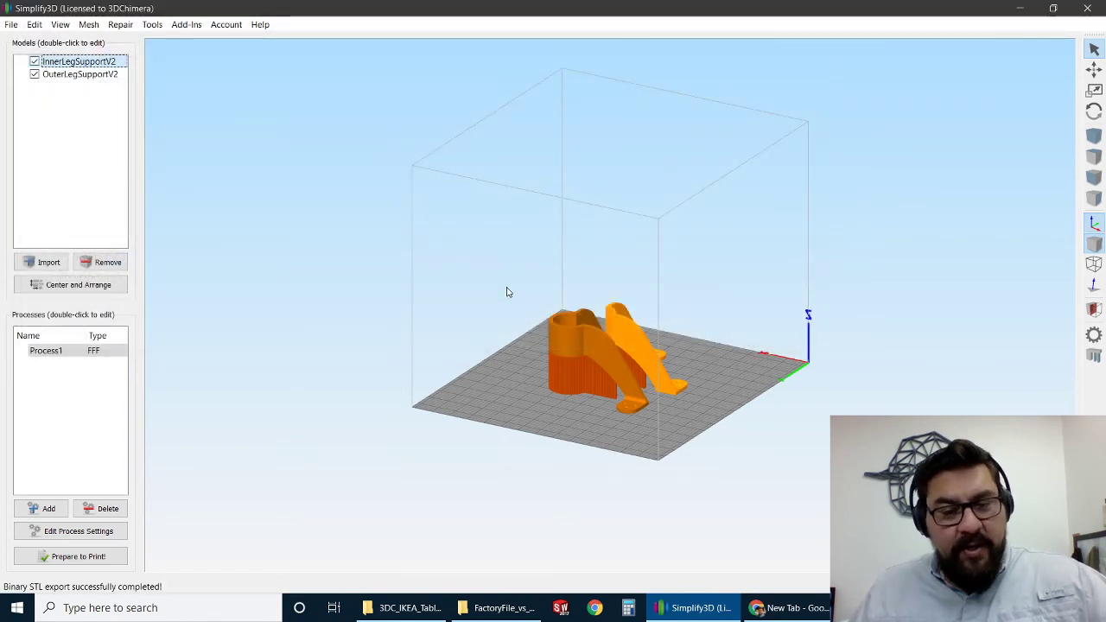